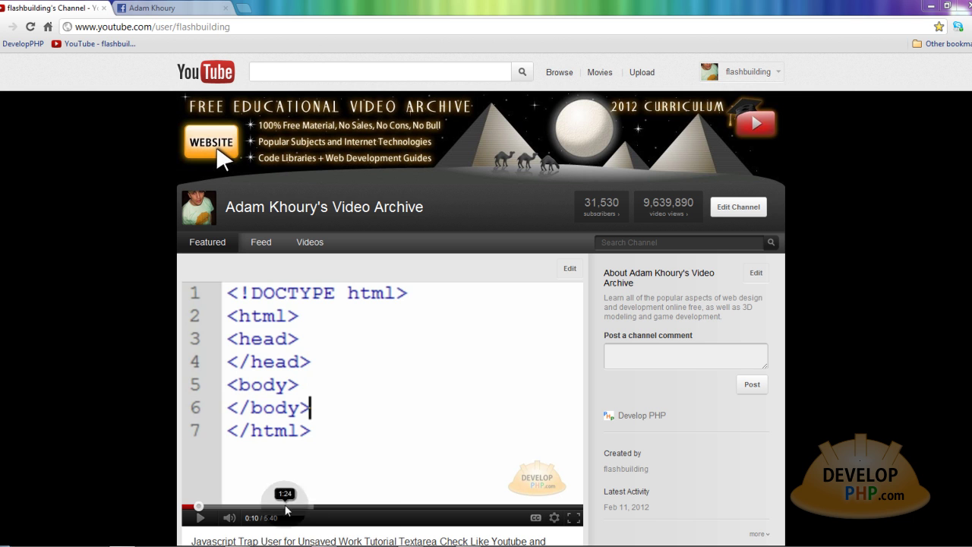
Open the flashbuilding channel's appearance settings for viewing, and switch to the browser window with the U8MySoul channel
mouse_move(324, 545)
click(323, 492)
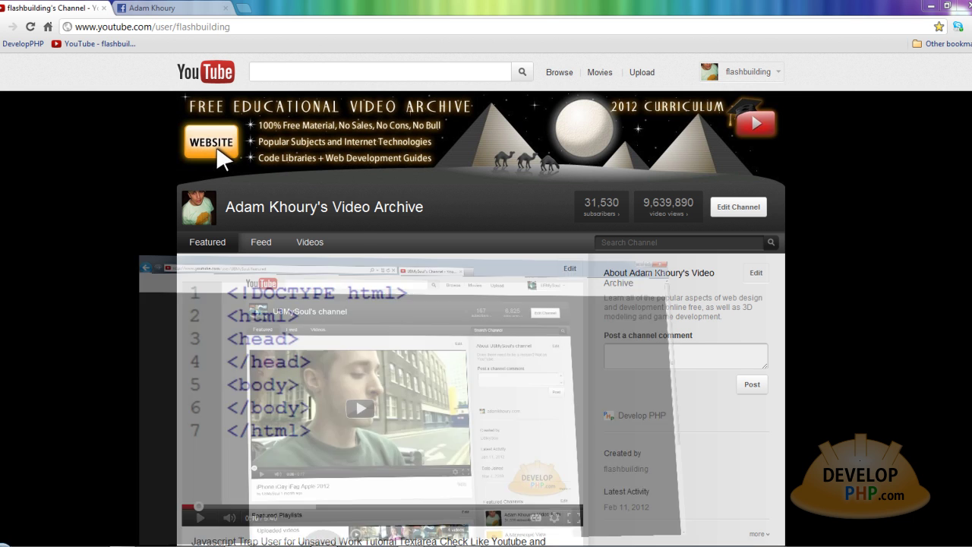
click(753, 120)
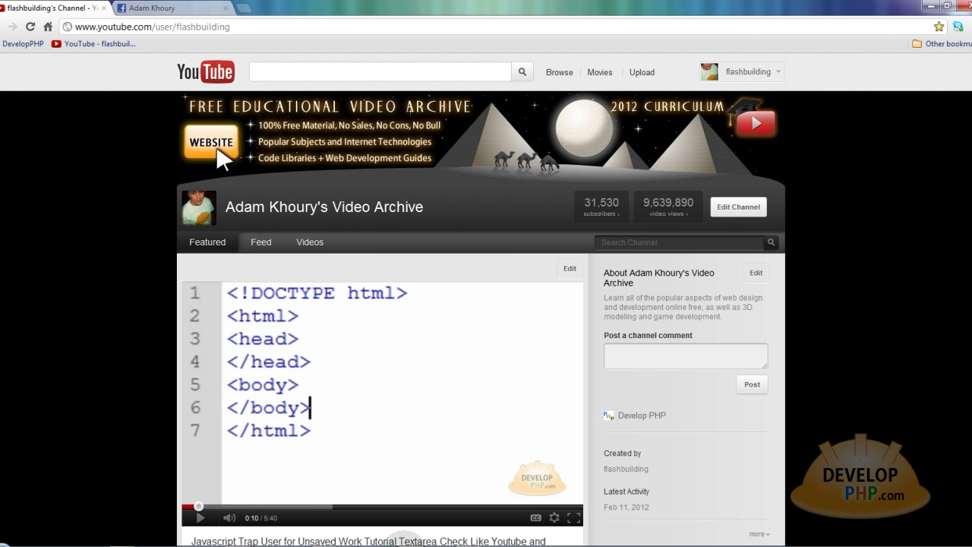
click(733, 204)
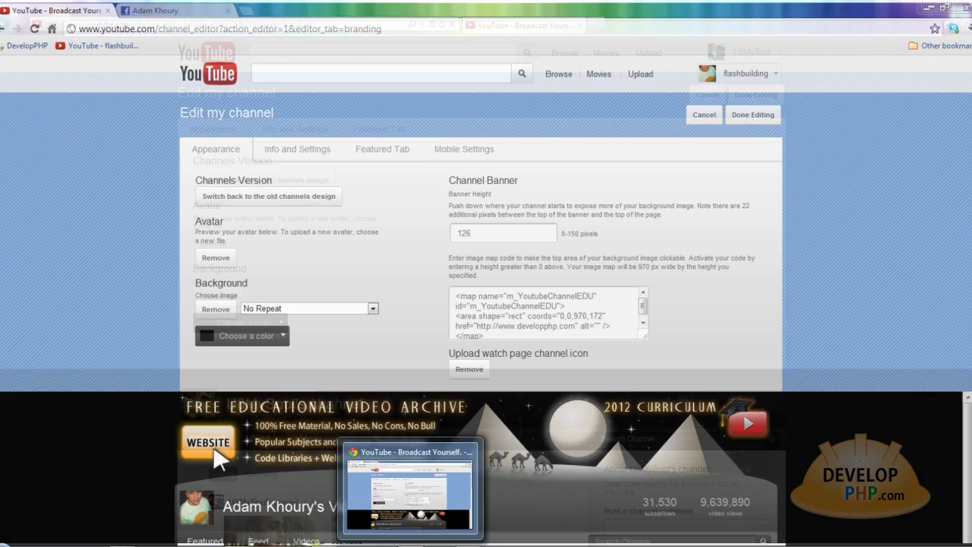
click(403, 544)
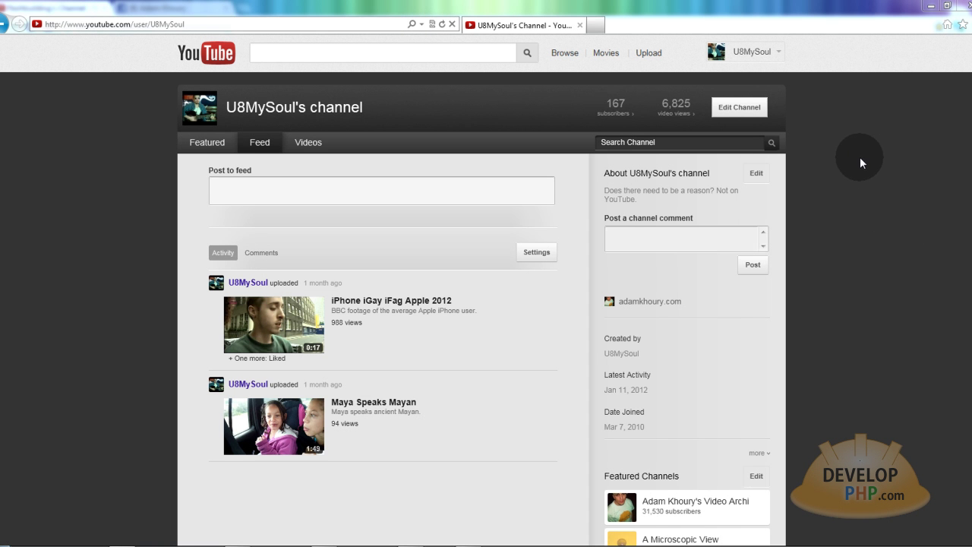
Open the U8MySoul channel for editing and examine its appearance options
click(755, 107)
scroll(876, 342, down, 3)
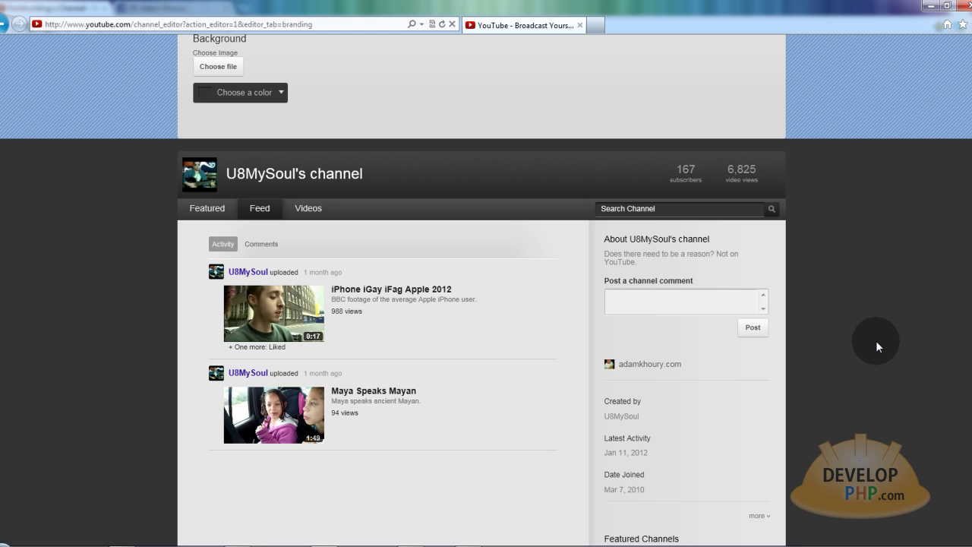
scroll(877, 340, up, 2)
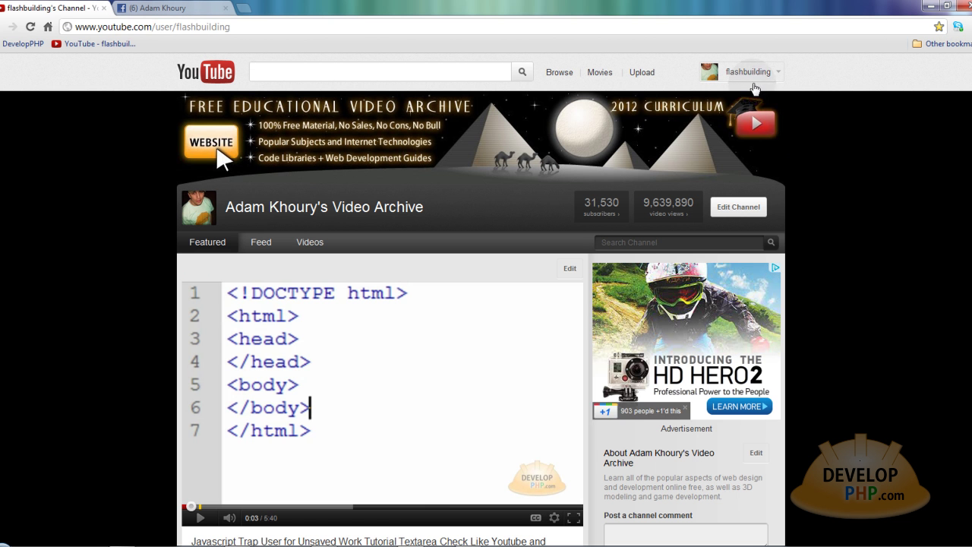
Open the flashbuilding channel for editing and examine its channel banner settings and the banner preview
click(738, 207)
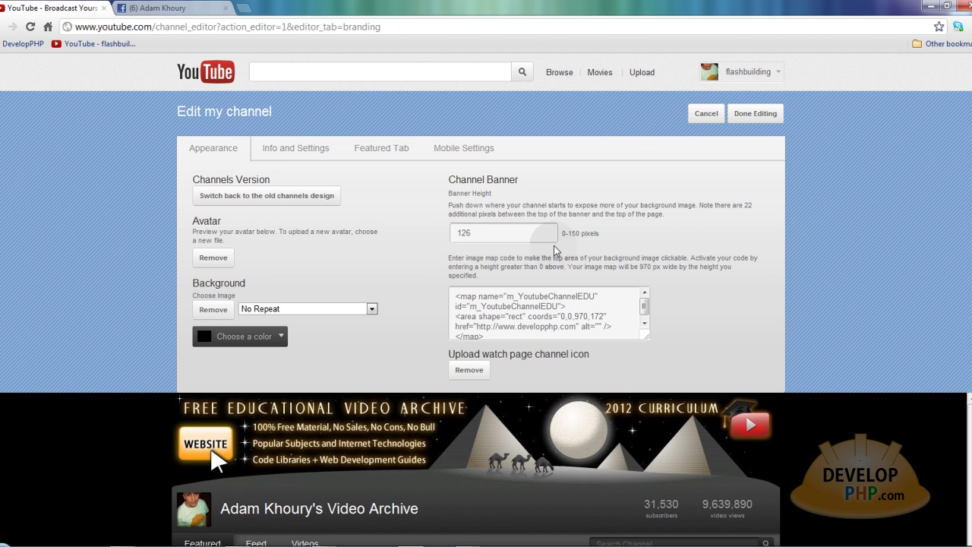
scroll(835, 304, down, 2)
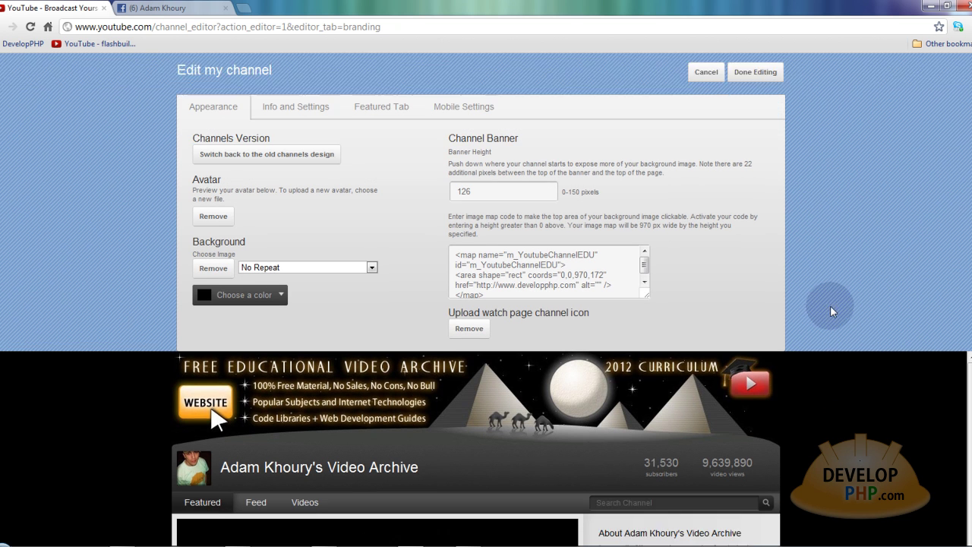
scroll(783, 408, down, 2)
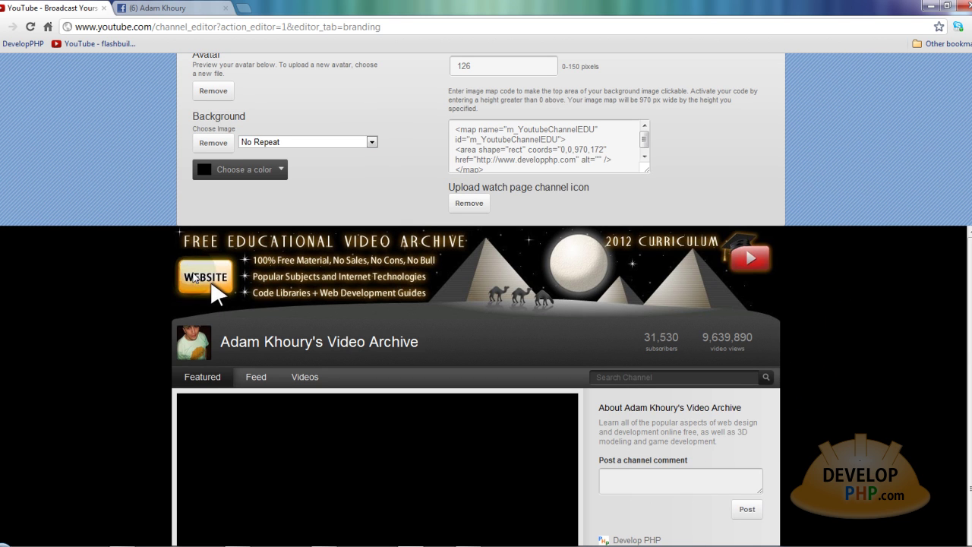
scroll(836, 285, up, 3)
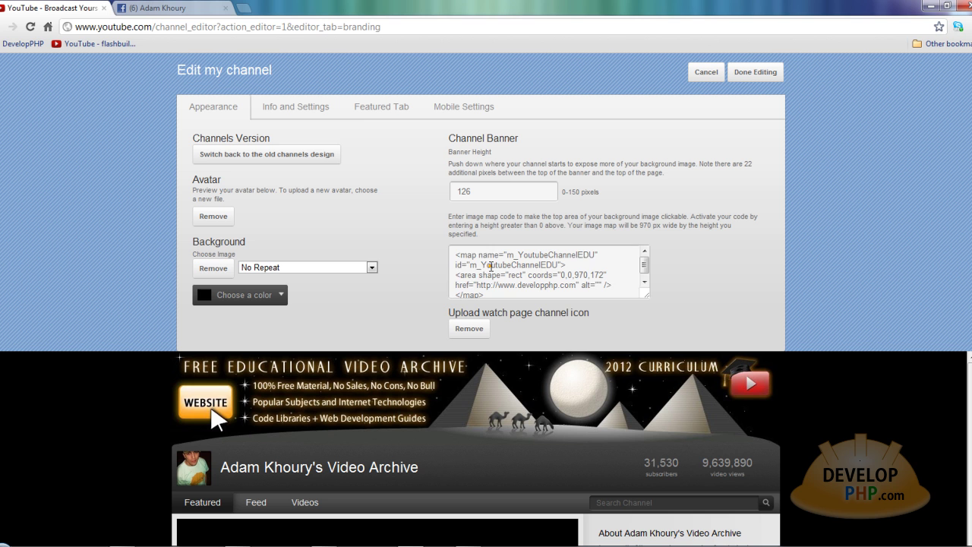
Highlight the image map code in the flashbuilding channel's banner settings to examine it
click(459, 259)
click(455, 254)
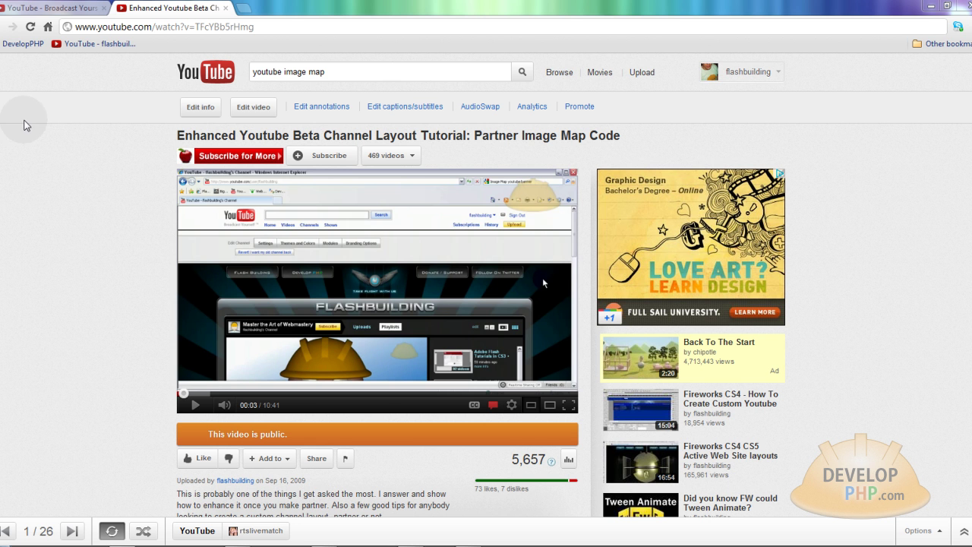
click(65, 7)
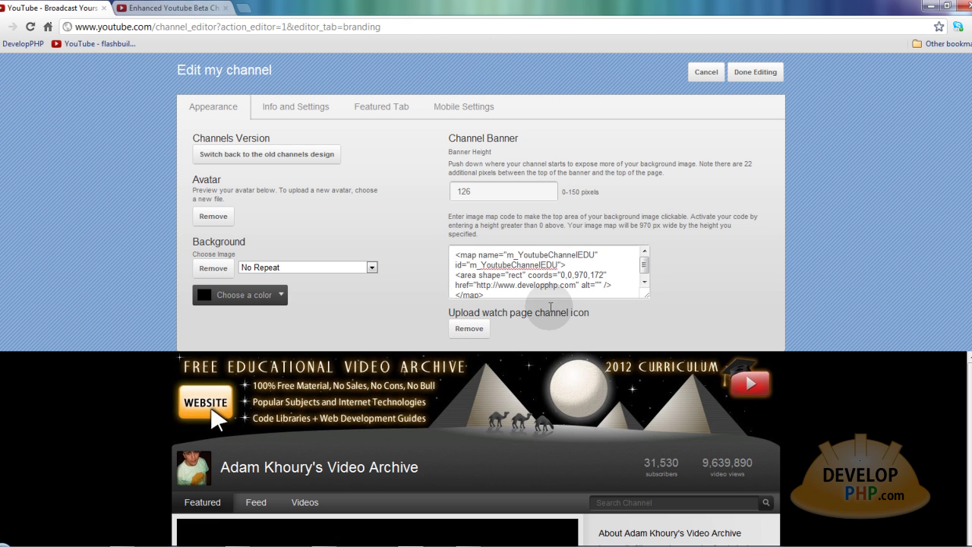
click(455, 255)
drag(455, 255, 557, 286)
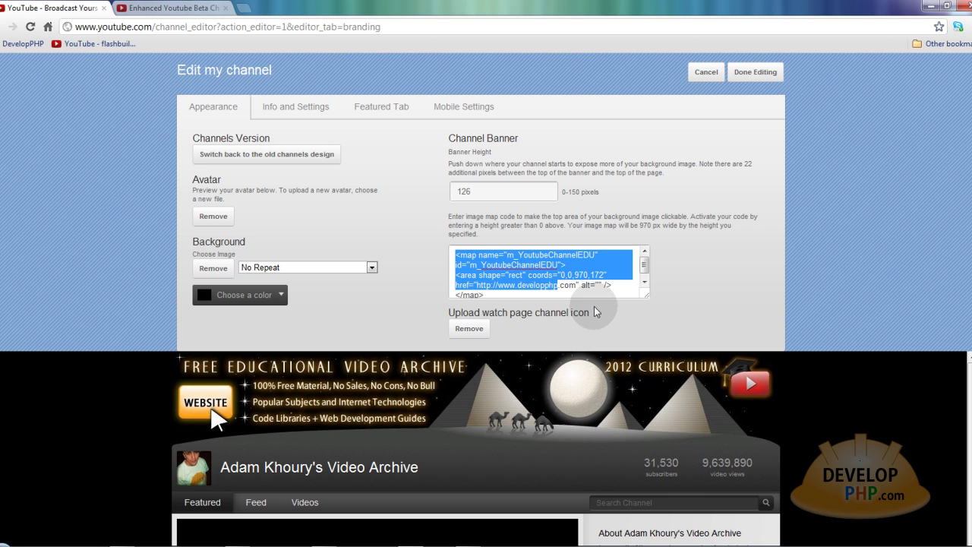
Switch to the U8MySoul channel editor and review its avatar, background and channel preview areas for comparison
key(alt+Tab)
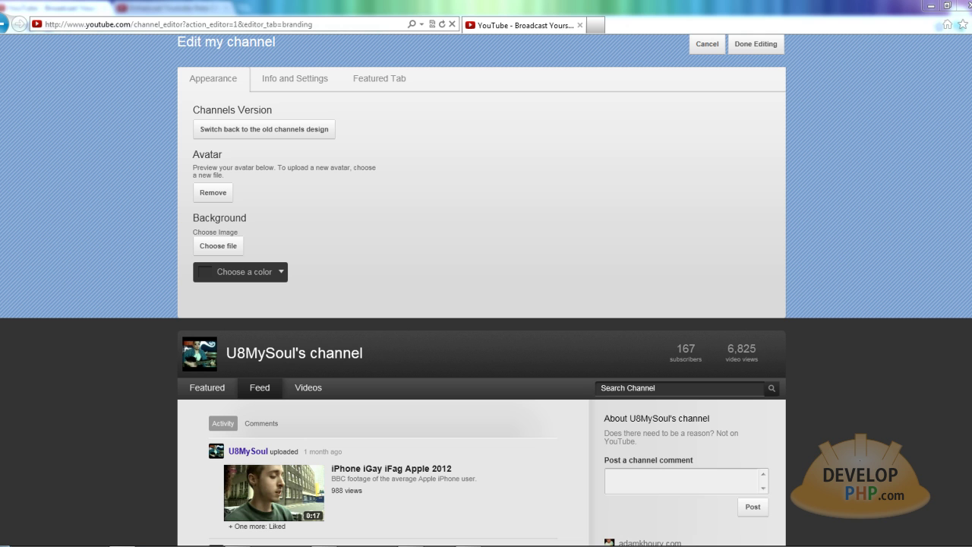
scroll(876, 346, down, 3)
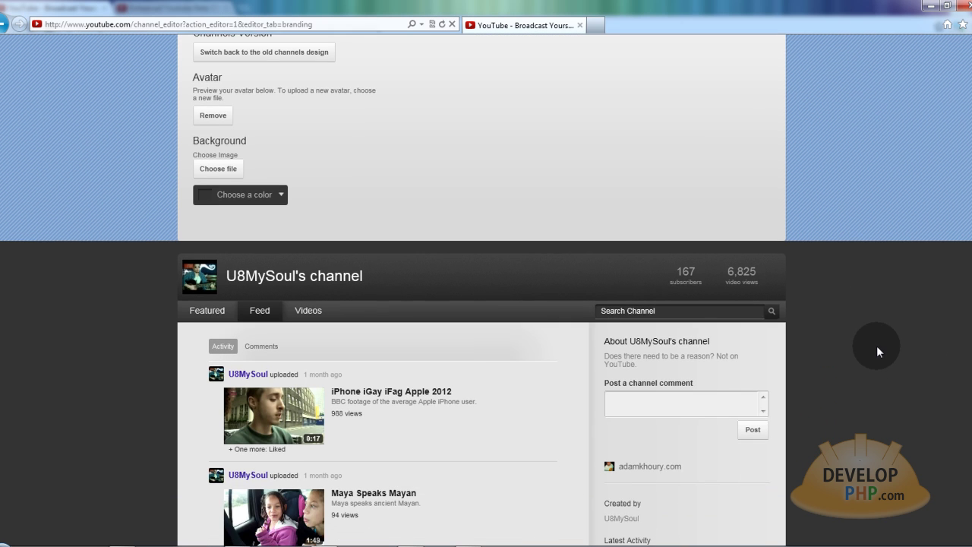
scroll(864, 347, up, 2)
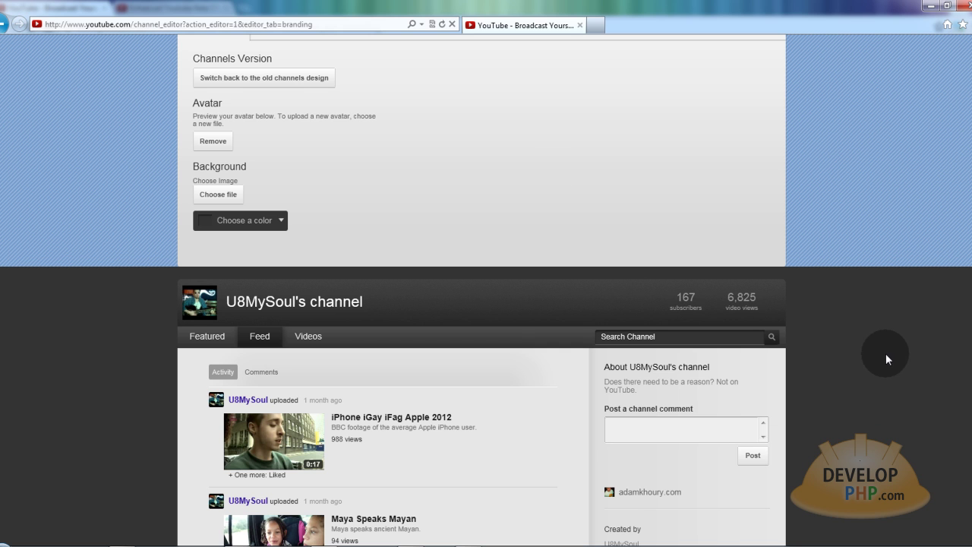
scroll(885, 353, up, 2)
click(708, 99)
click(740, 110)
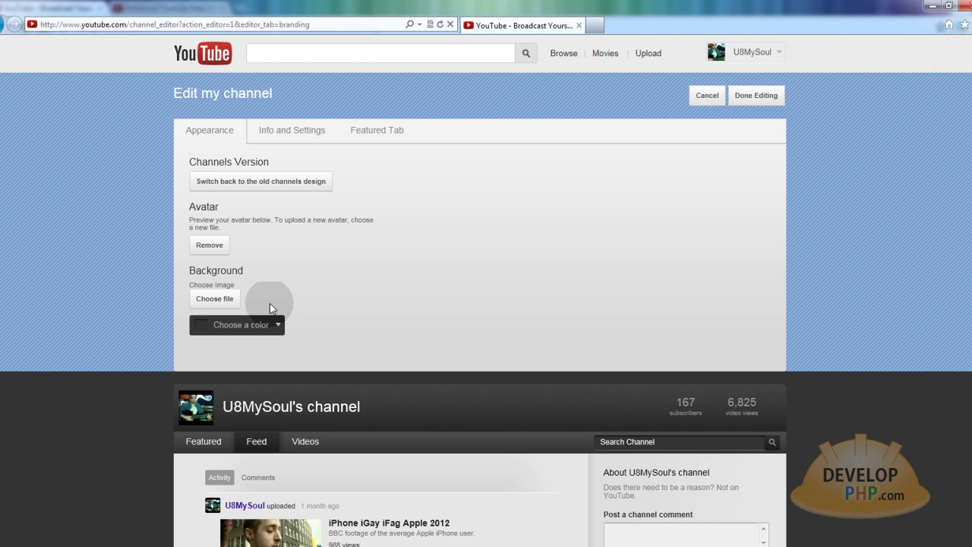
Set the U8MySoul channel's background color to white and finish editing the channel
click(200, 325)
click(213, 359)
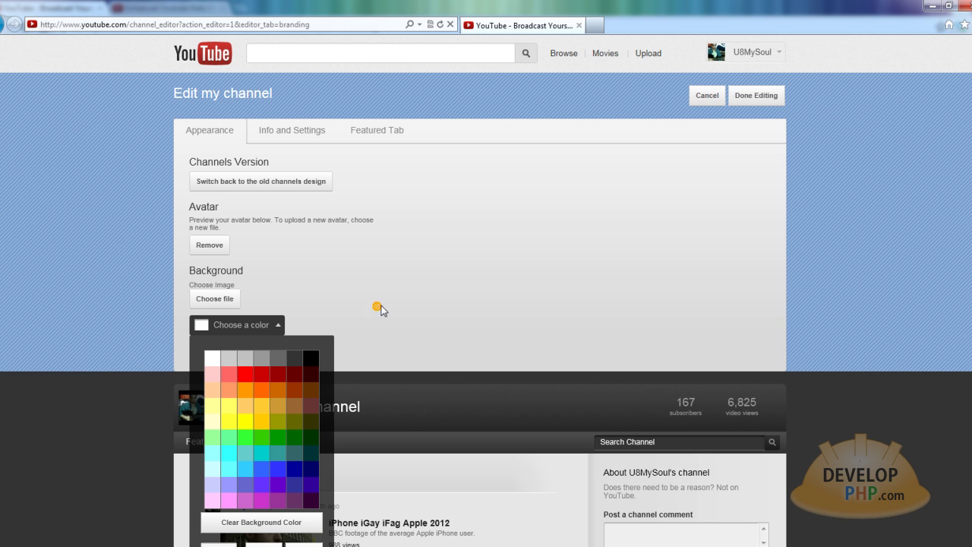
click(232, 327)
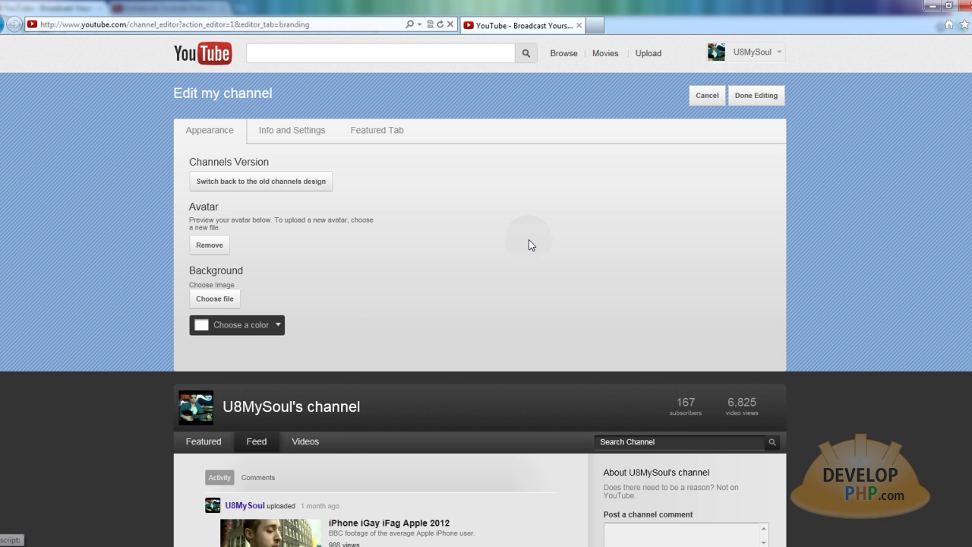
click(775, 95)
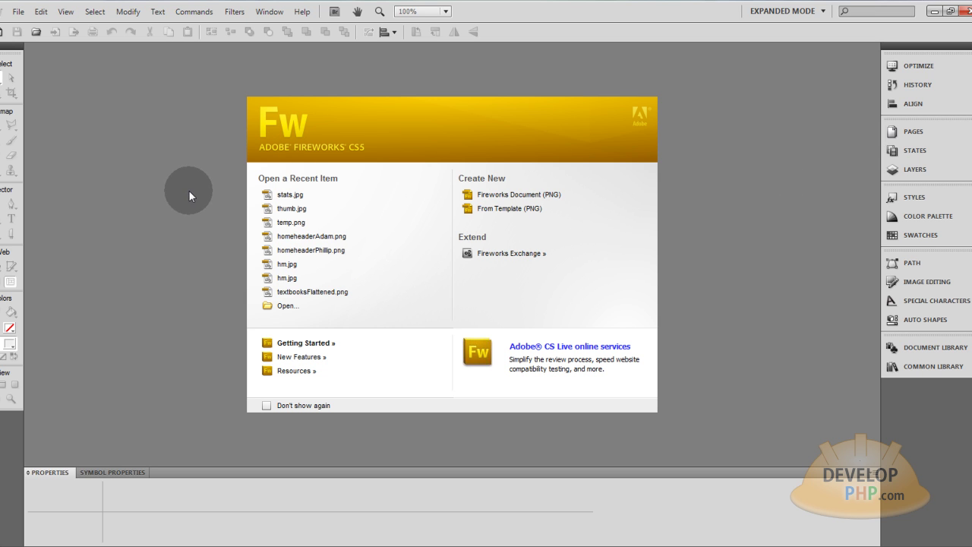
In Adobe Fireworks, create a new document 1200 pixels wide and 600 pixels high
click(515, 195)
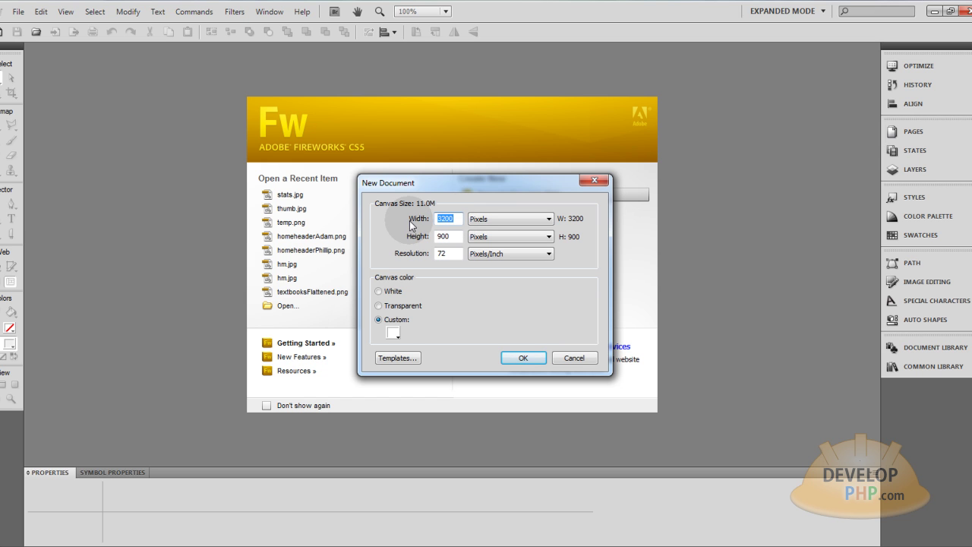
text(1500)
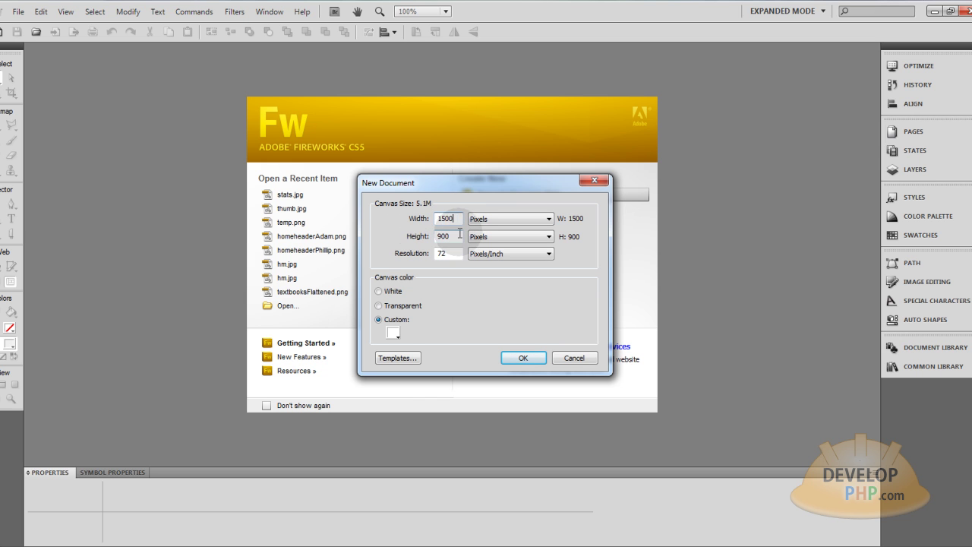
double_click(451, 219)
text(1200)
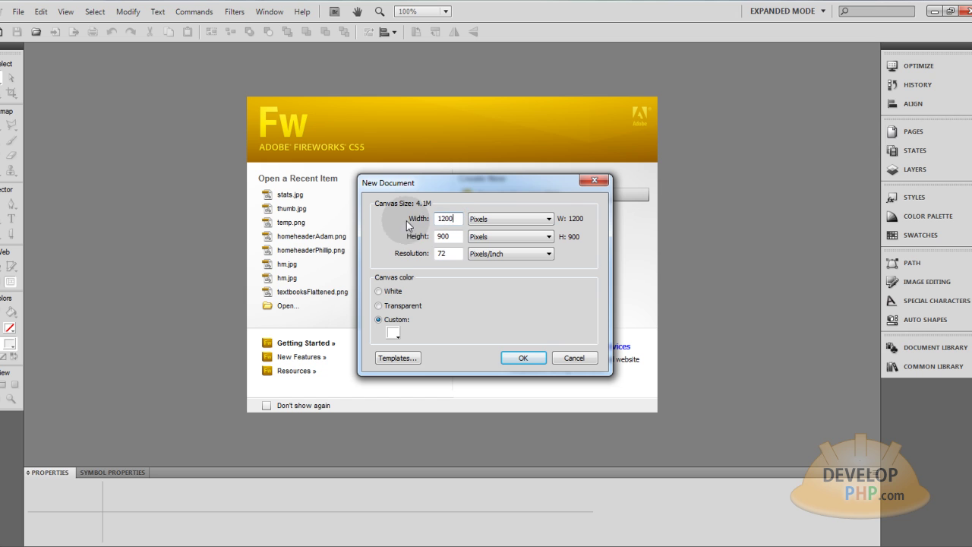
key(Tab)
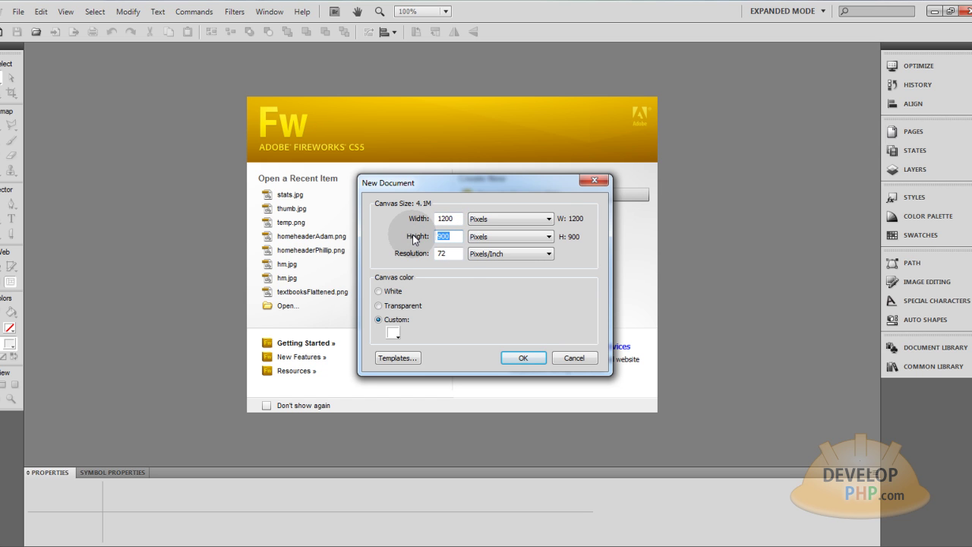
text(600)
click(524, 358)
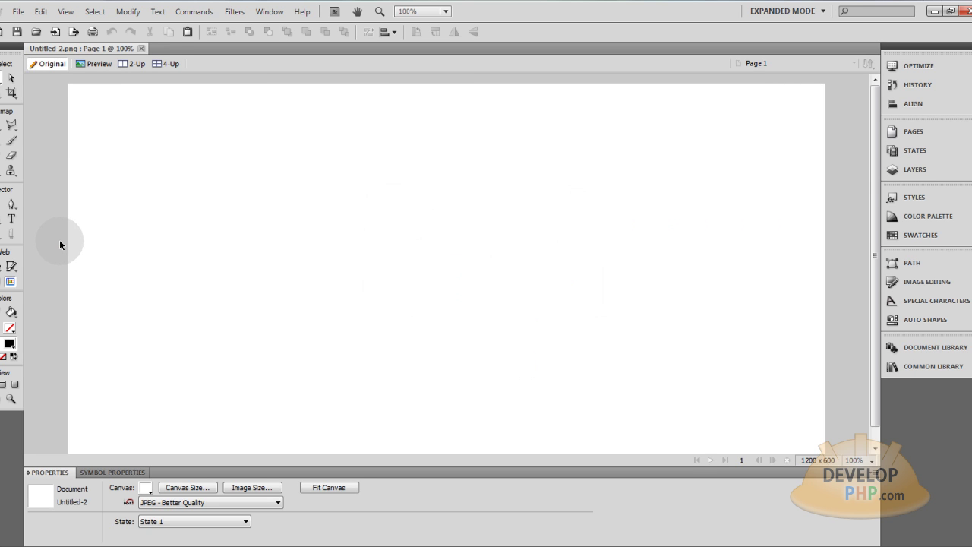
Paste the channel page screenshot and move it so the channel layout sits within the canvas
key(ctrl+v)
drag(68, 240, 515, 292)
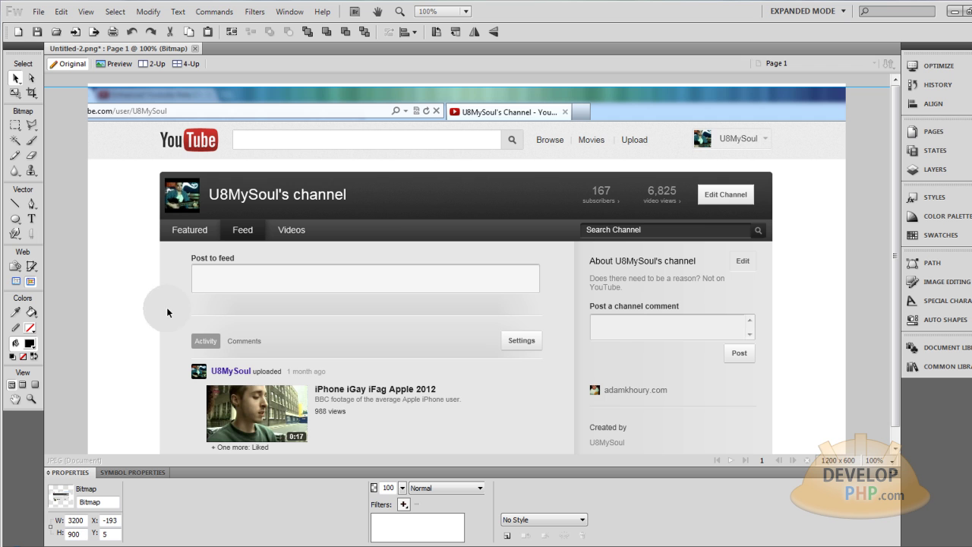
drag(244, 244, 190, 220)
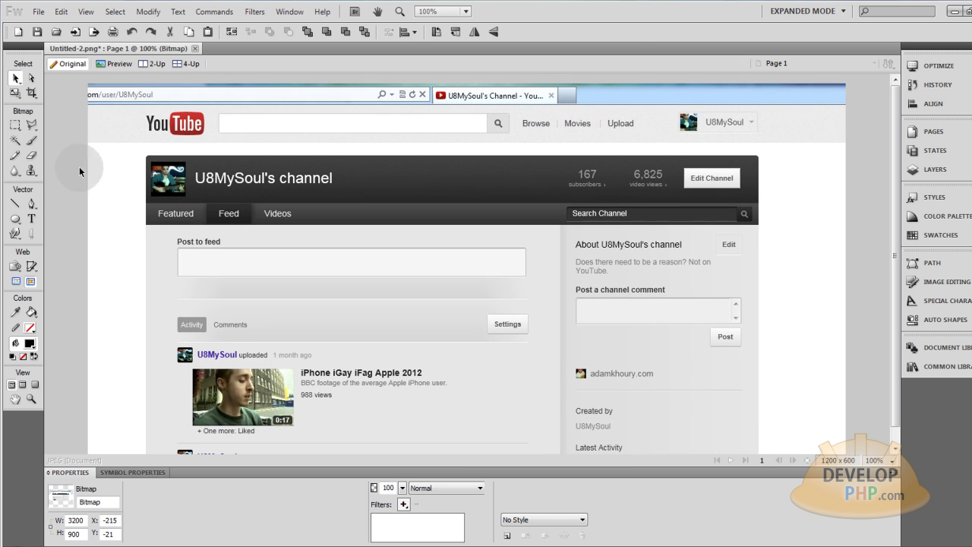
Marquee-select the channel layout area, 970 pixels wide and about 544 pixels high, and copy it into a separate bitmap
click(14, 124)
drag(145, 100, 755, 428)
drag(758, 427, 757, 425)
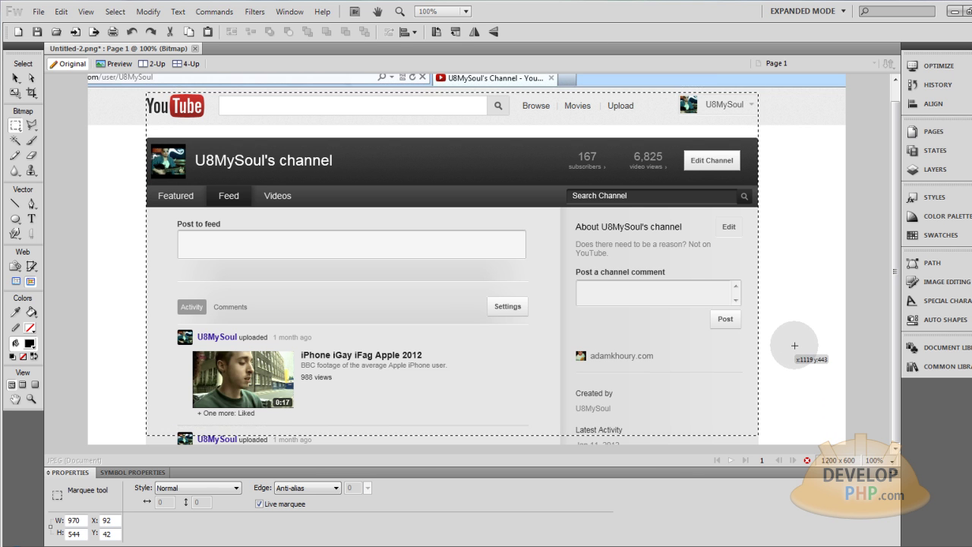
scroll(794, 345, up, 1)
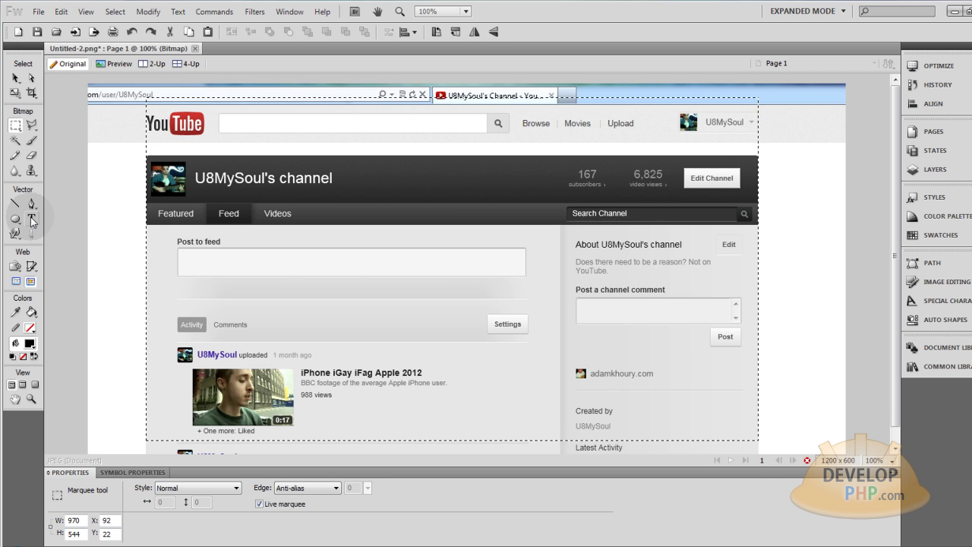
click(205, 243)
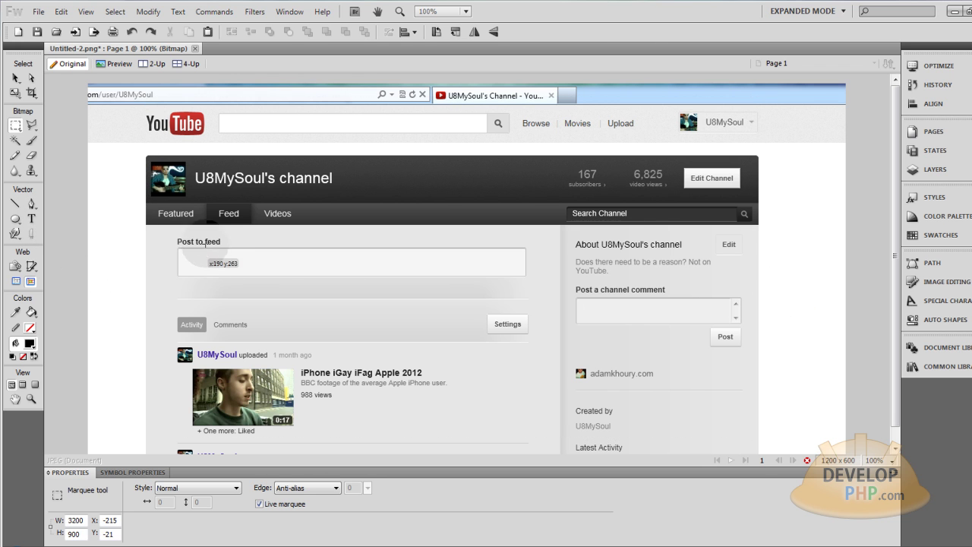
key(ctrl+a)
click(15, 78)
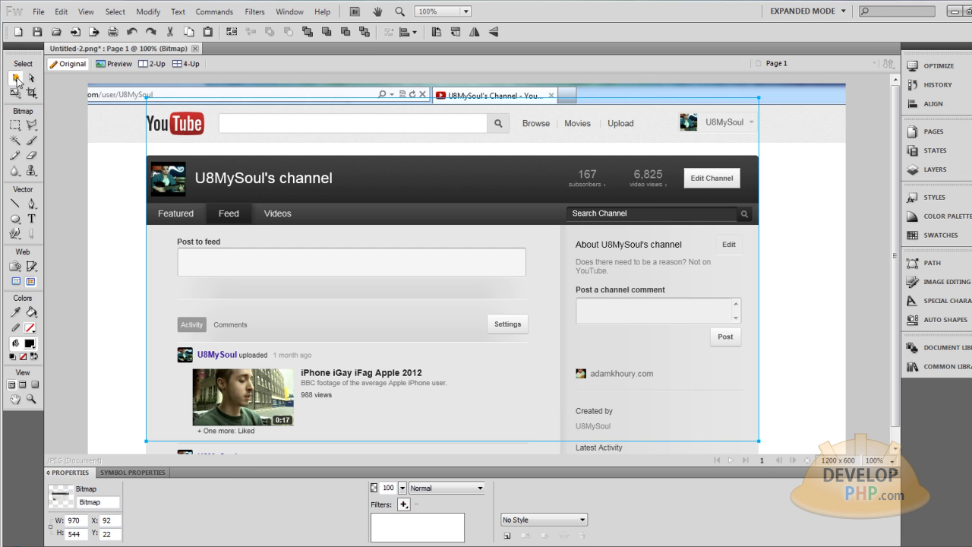
Move the cropped channel bitmap aside and delete the full-size page screenshot behind it
drag(215, 168, 300, 195)
drag(171, 192, 190, 259)
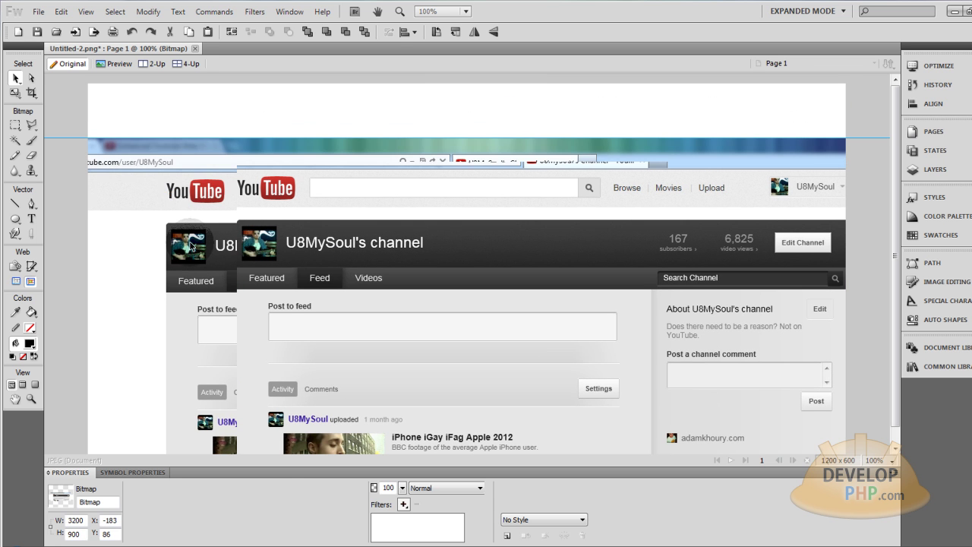
key(Delete)
Reposition the cropped channel bitmap near the middle of the canvas and deselect it
drag(365, 277, 305, 221)
click(130, 227)
click(179, 193)
click(149, 105)
click(737, 147)
click(82, 137)
click(235, 389)
click(82, 386)
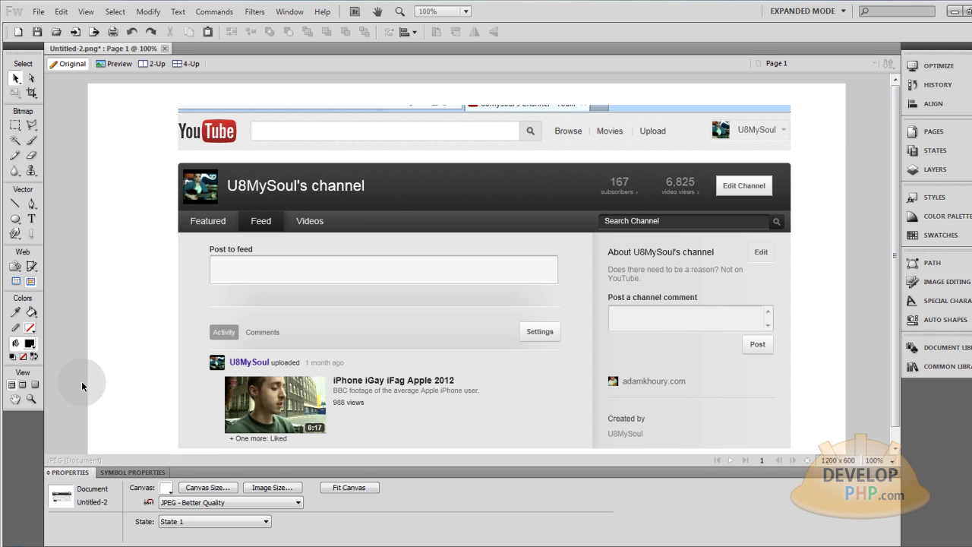
Set the canvas width to 1600 pixels, keeping the height at 600 pixels and the anchor centred
click(220, 487)
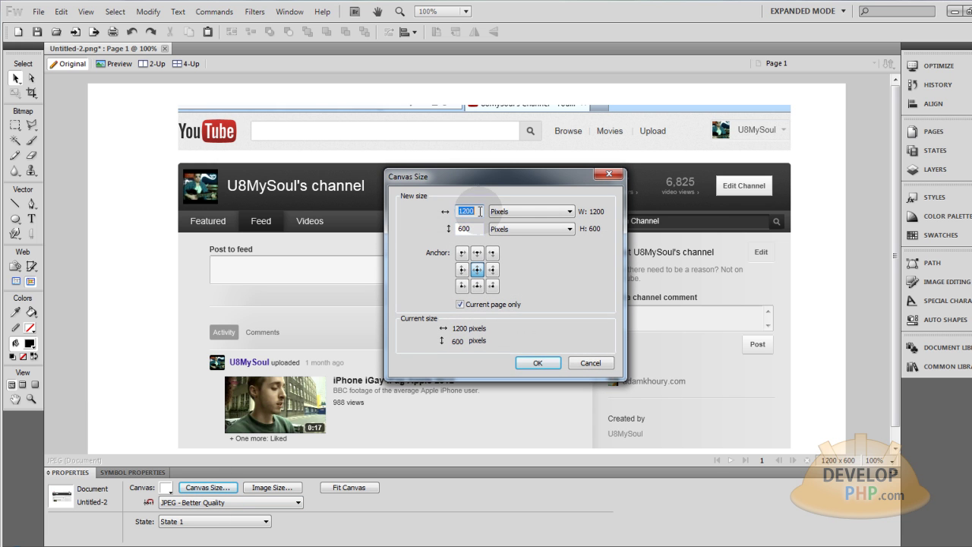
text(1600)
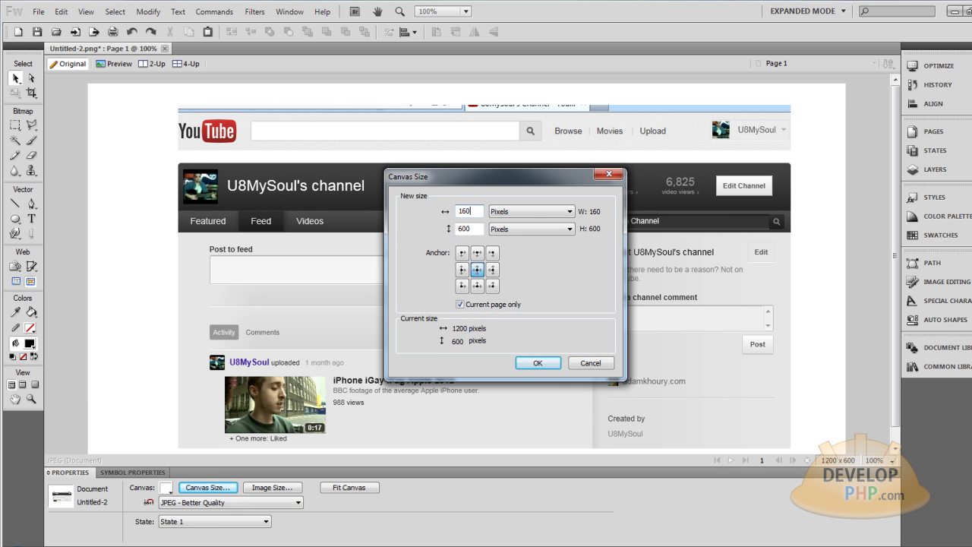
click(537, 362)
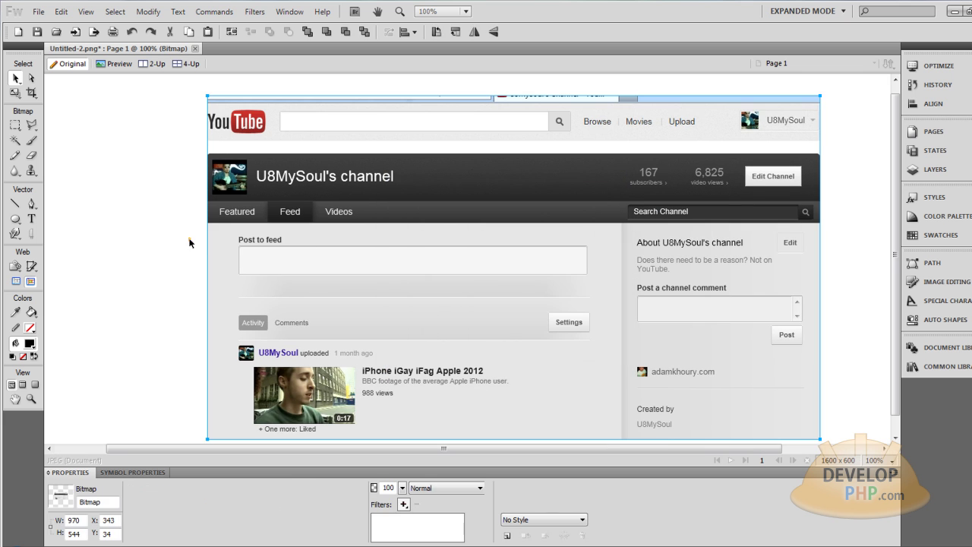
Reposition the channel bitmap at the horizontal centre of the canvas, at X 315 and Y 13
click(68, 90)
drag(475, 193, 439, 193)
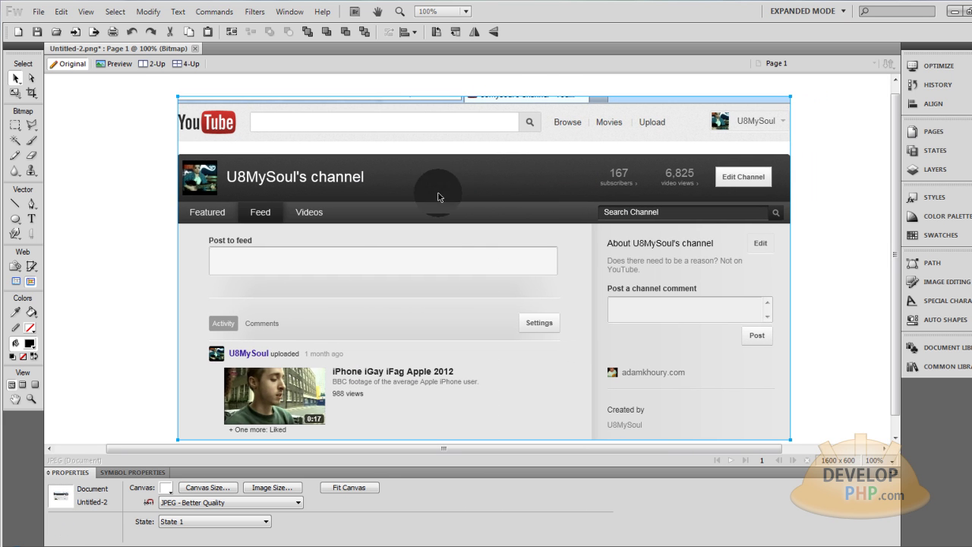
click(835, 225)
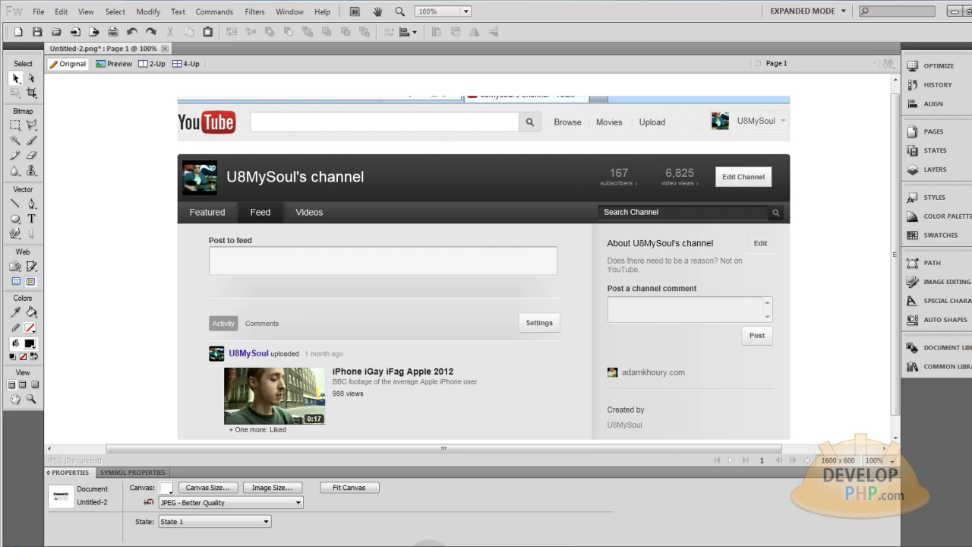
key(alt+Tab)
click(782, 76)
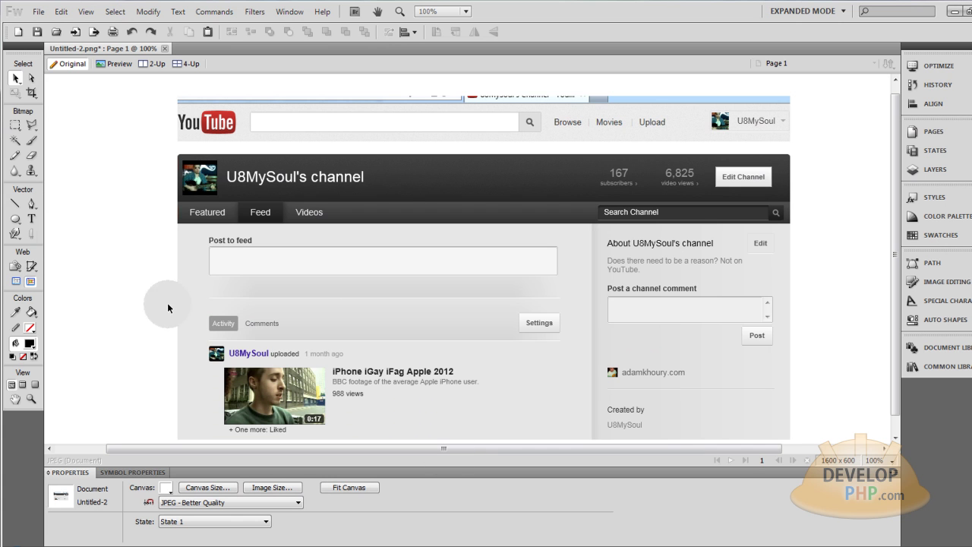
click(125, 260)
mouse_move(526, 253)
mouse_down()
mouse_move(548, 247)
mouse_move(520, 262)
mouse_move(452, 259)
mouse_move(458, 220)
mouse_move(564, 229)
mouse_move(533, 242)
mouse_move(554, 245)
mouse_move(462, 259)
mouse_move(542, 246)
mouse_up()
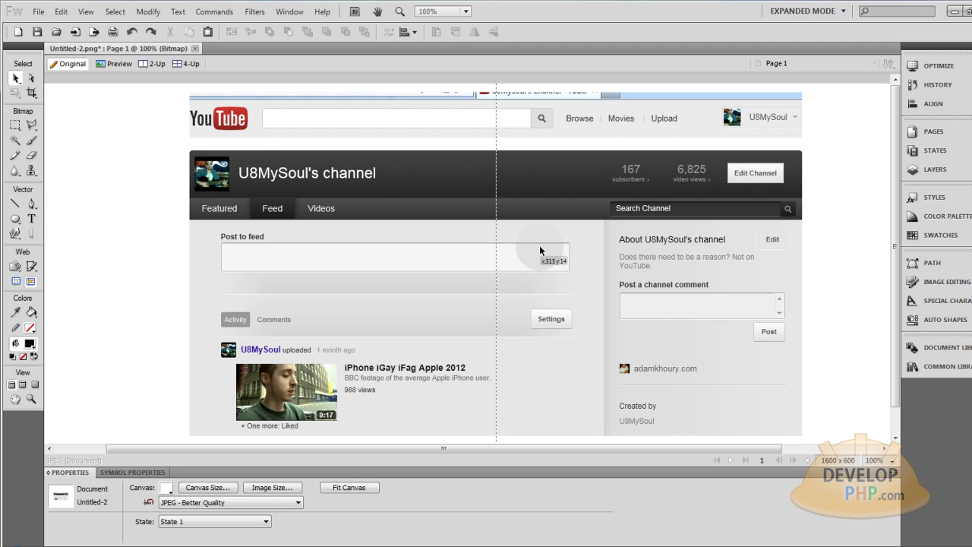
drag(540, 246, 540, 246)
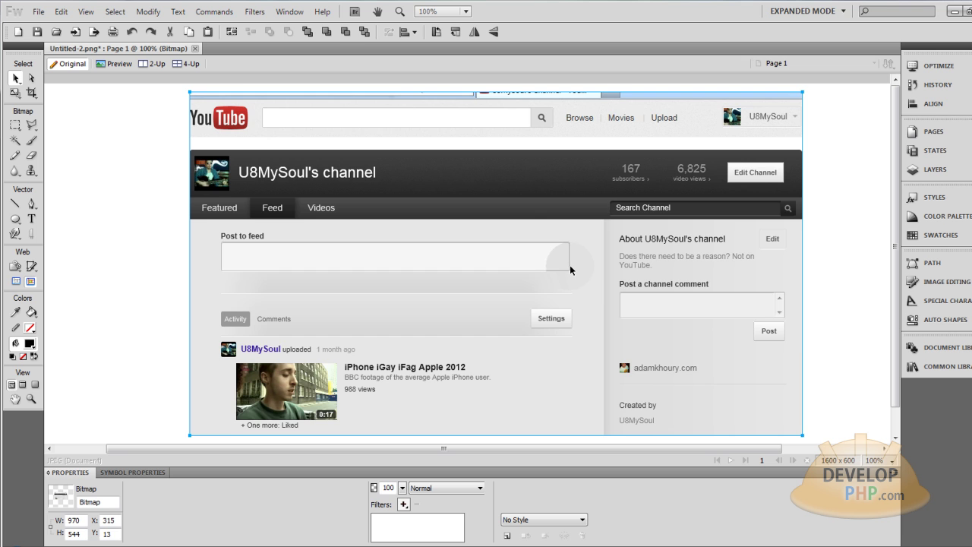
Nudge the channel bitmap upward past the canvas's upper edge to Y -65, pushing the YouTube page header off the canvas
key(shift+Up)
key(shift+Up)
key(shift+Up)
key(shift+Up)
key(shift+Up)
key(shift+Up)
key(shift+Up)
key(shift+Up)
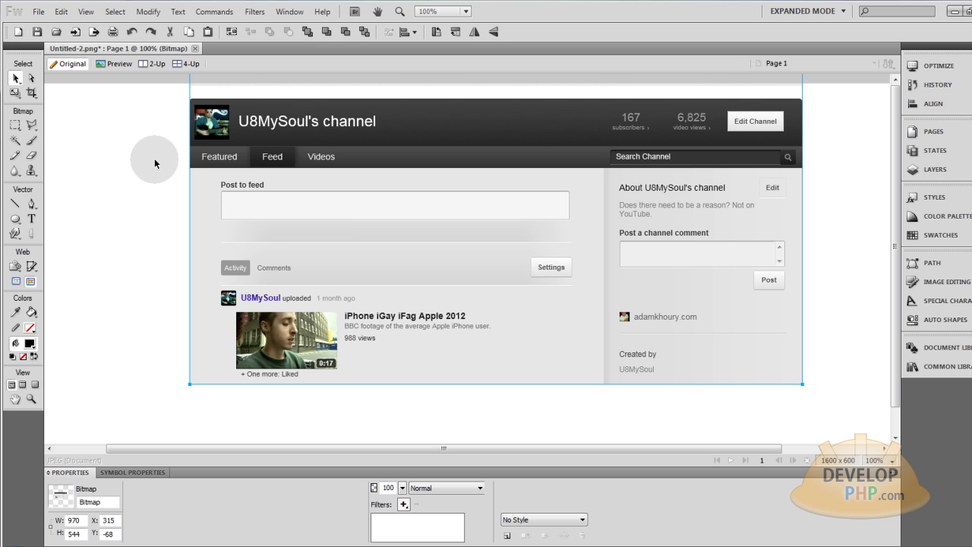
key(Down)
key(Down)
key(Down)
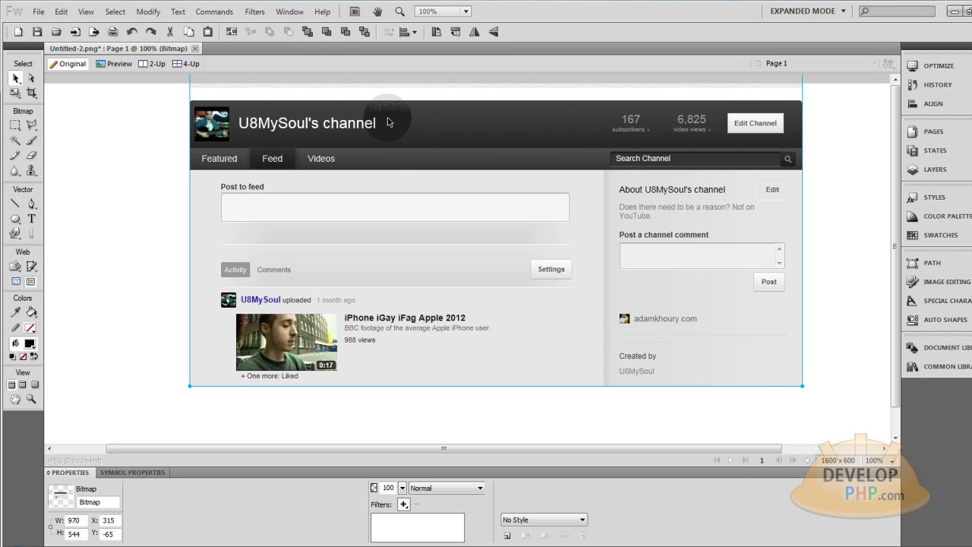
Lower the channel bitmap to expose the YouTube header above the channel bar, and raise it back up
key(Down)
key(Down)
key(Down)
key(Down)
key(Down)
key(Down)
key(Down)
key(Down)
key(Down)
key(Down)
key(Down)
key(Down)
key(Down)
key(Down)
key(Down)
key(Down)
key(Down)
key(Down)
key(Down)
key(Down)
key(Down)
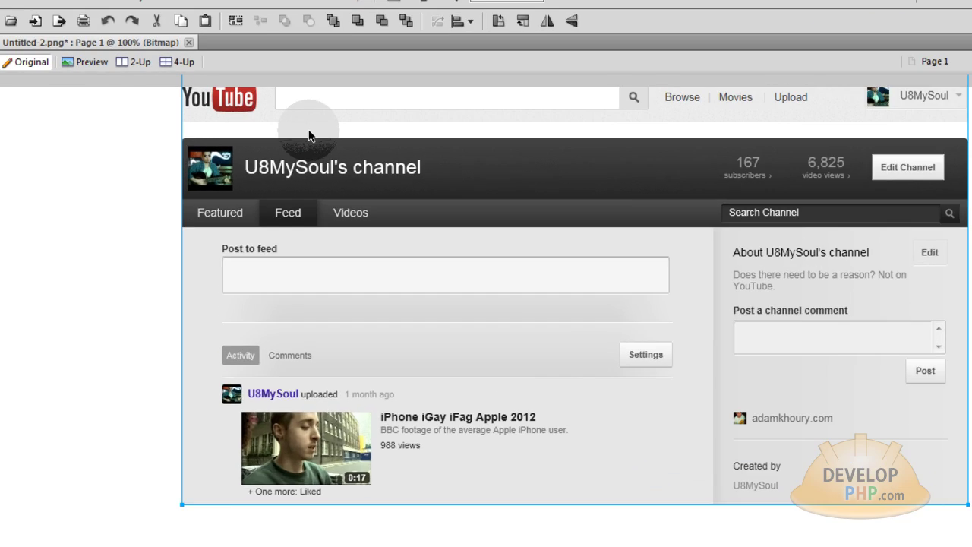
key(Up)
key(Up)
key(Up)
key(Up)
key(Up)
key(Up)
key(Up)
key(Up)
key(Up)
key(Up)
key(Up)
key(Up)
key(Up)
key(Up)
key(Up)
key(Up)
key(Up)
key(Up)
key(Up)
key(Up)
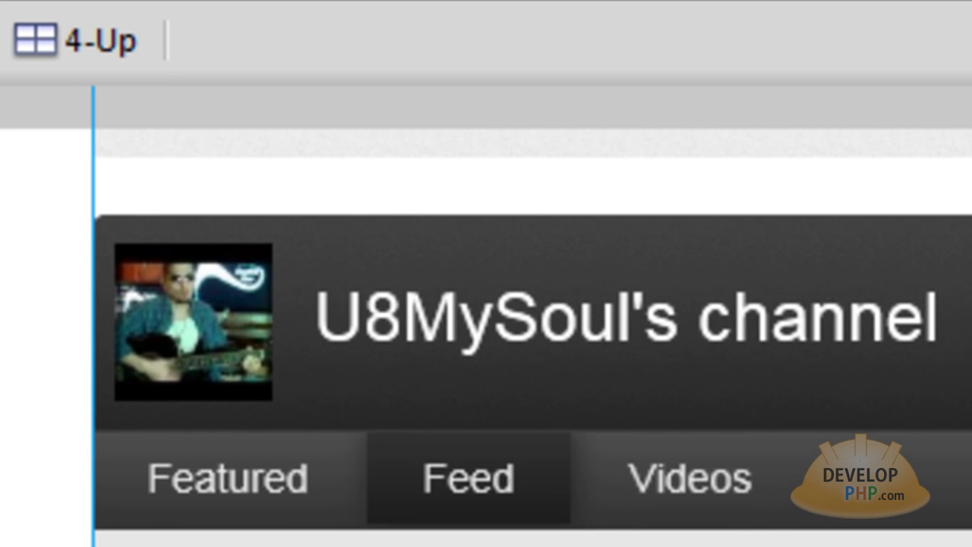
Fine-tune the channel bitmap's height to Y -72, leaving only the white gap above the channel bar on canvas, and deselect it
key(Up)
key(Up)
key(Up)
key(Up)
key(Up)
key(Up)
key(Up)
key(Up)
key(Up)
key(Up)
key(Up)
key(Up)
key(Up)
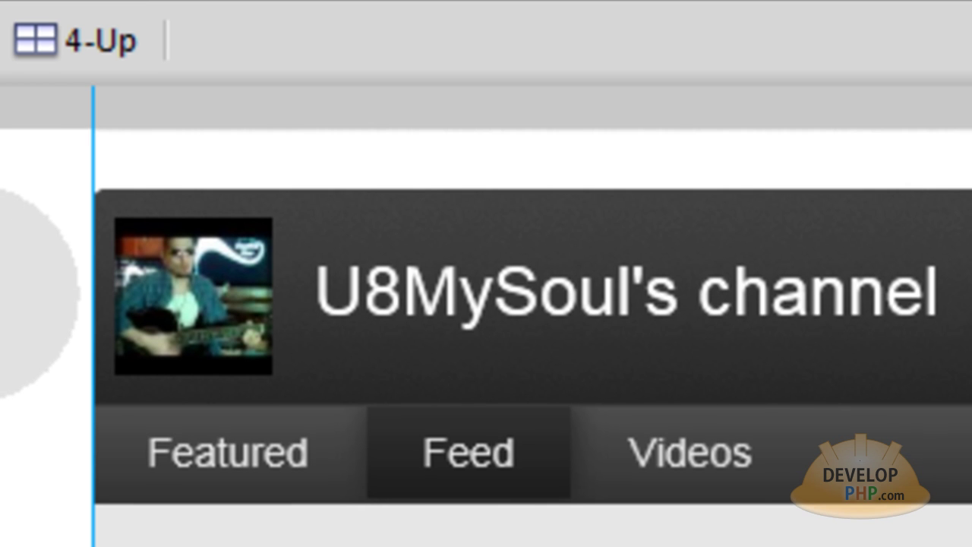
key(Up)
key(Down)
key(Down)
key(Down)
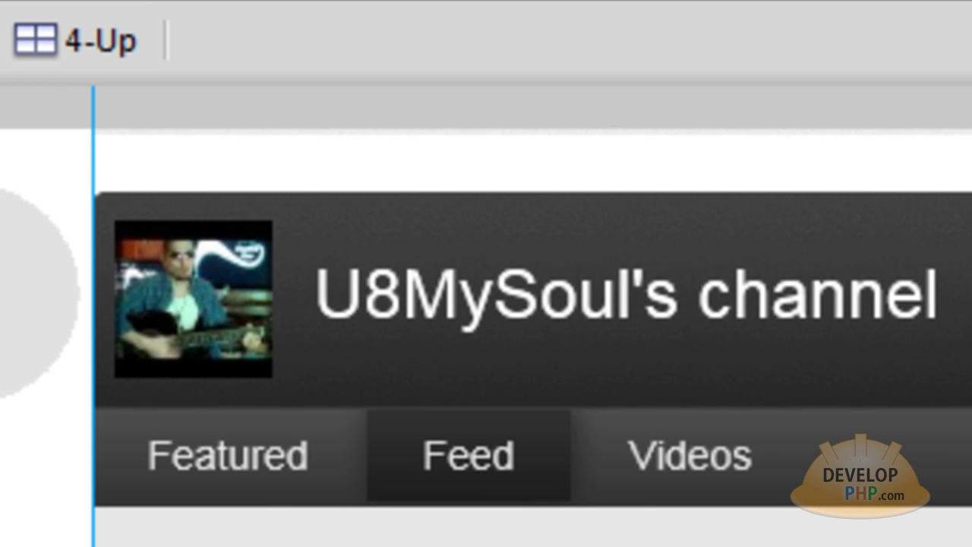
key(Up)
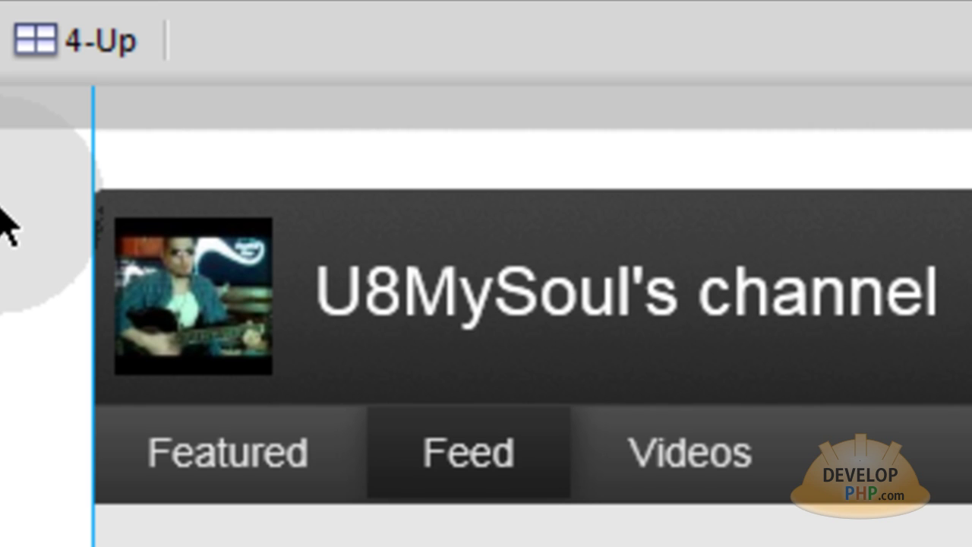
key(Up)
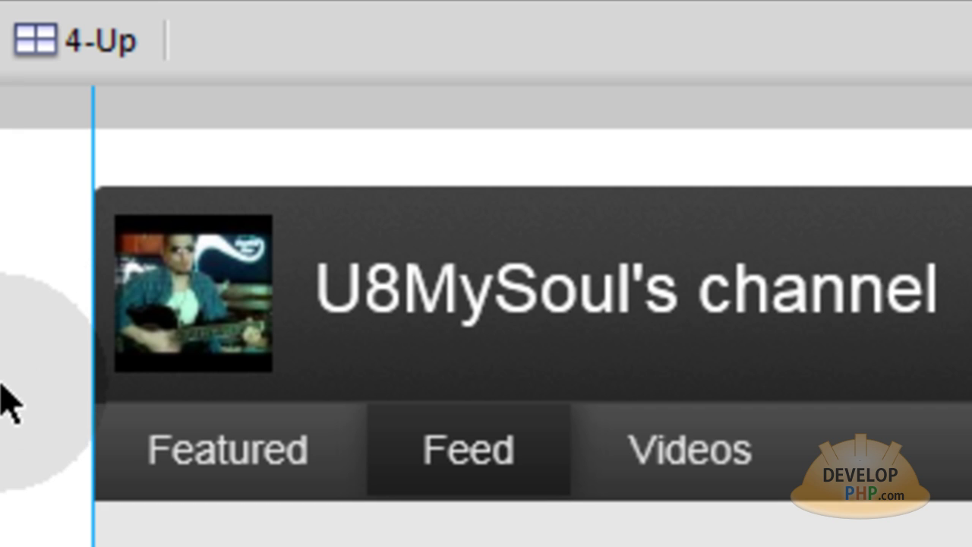
key(Down)
key(Down)
key(Down)
key(Down)
key(Down)
key(Down)
key(Down)
key(Down)
key(Down)
key(Down)
key(Down)
key(Down)
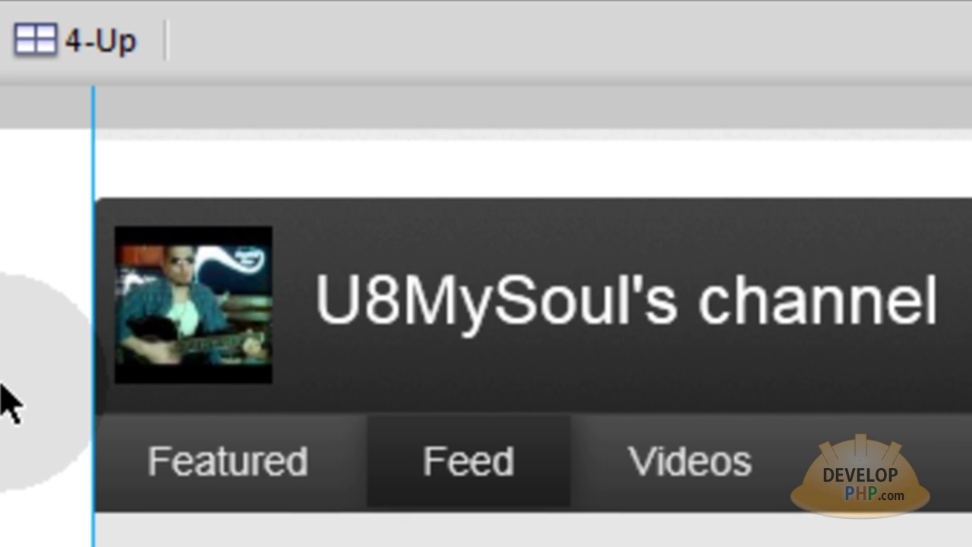
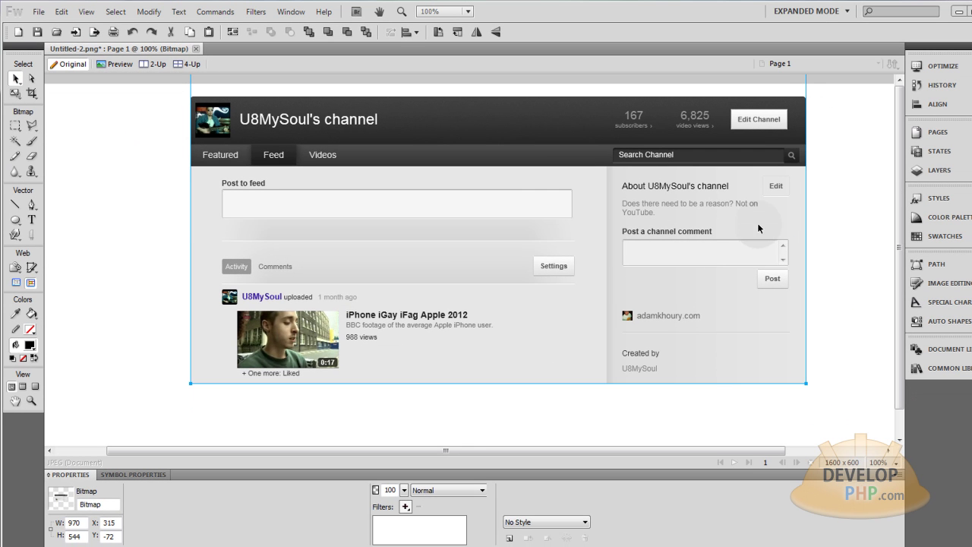
click(840, 148)
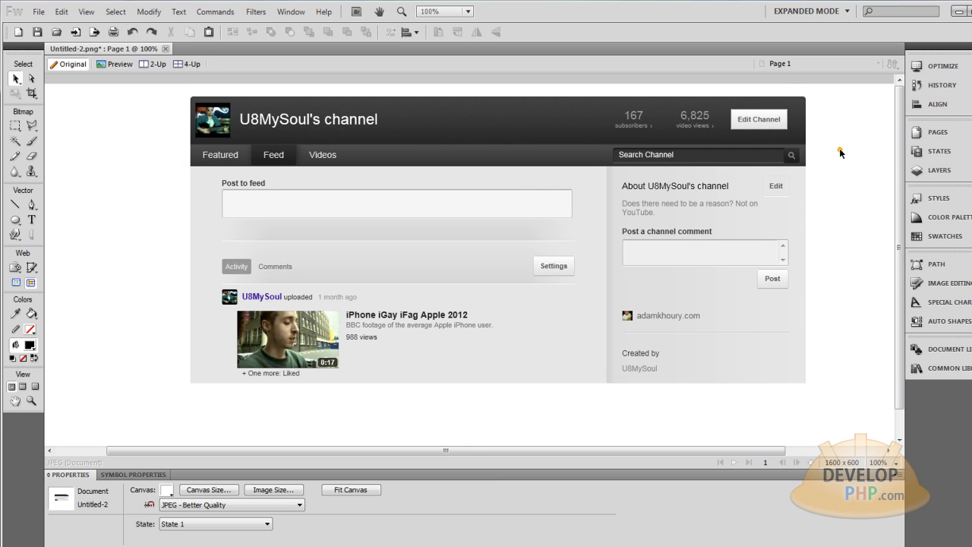
Marquee-select the 1046 by 92 pixel strip of the channel bitmap above the dark channel bar and delete it
key(ctrl+5)
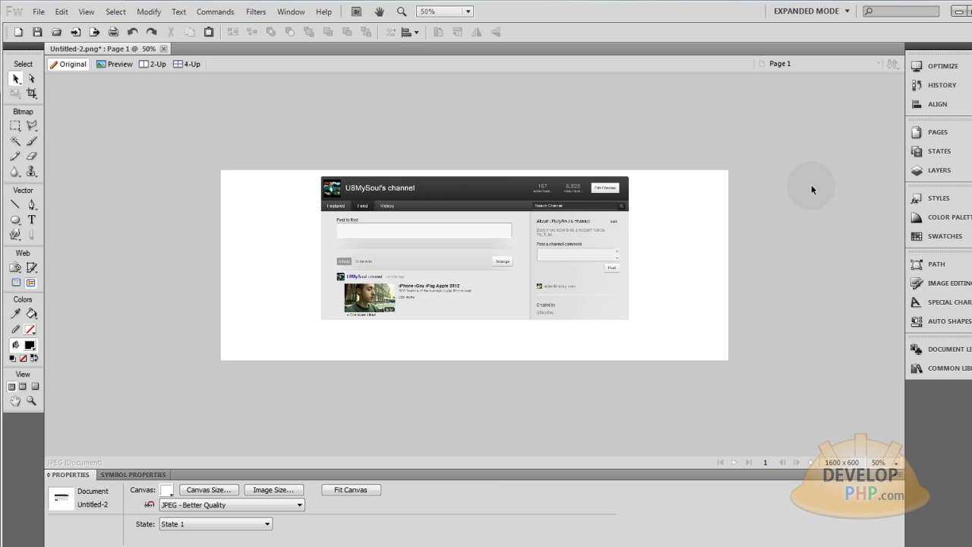
key(ctrl+equal)
click(640, 201)
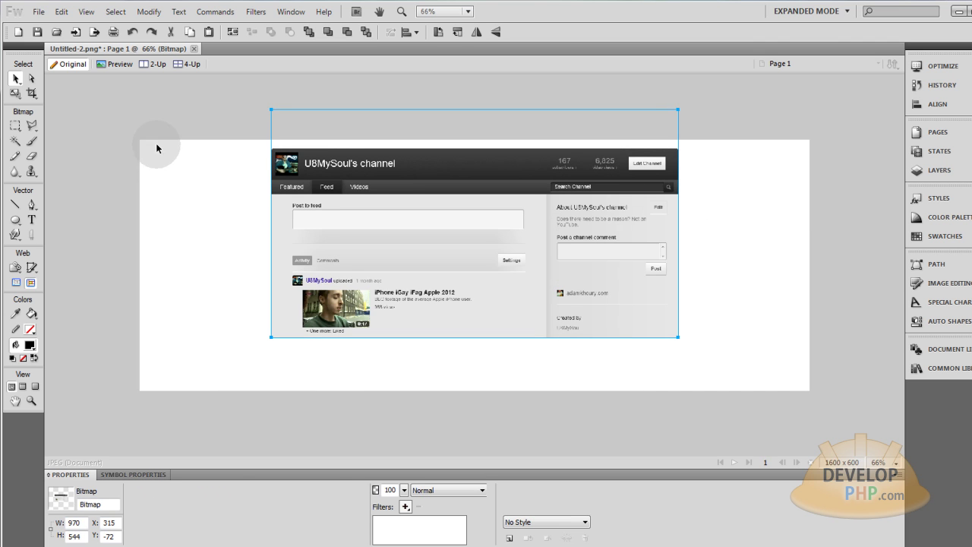
click(15, 126)
click(53, 139)
drag(253, 102, 693, 148)
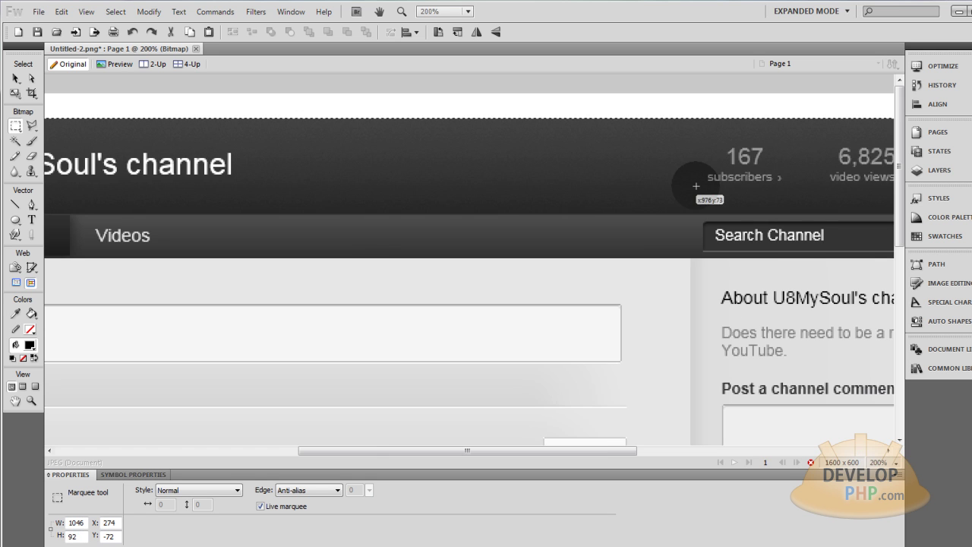
key(ctrl+1)
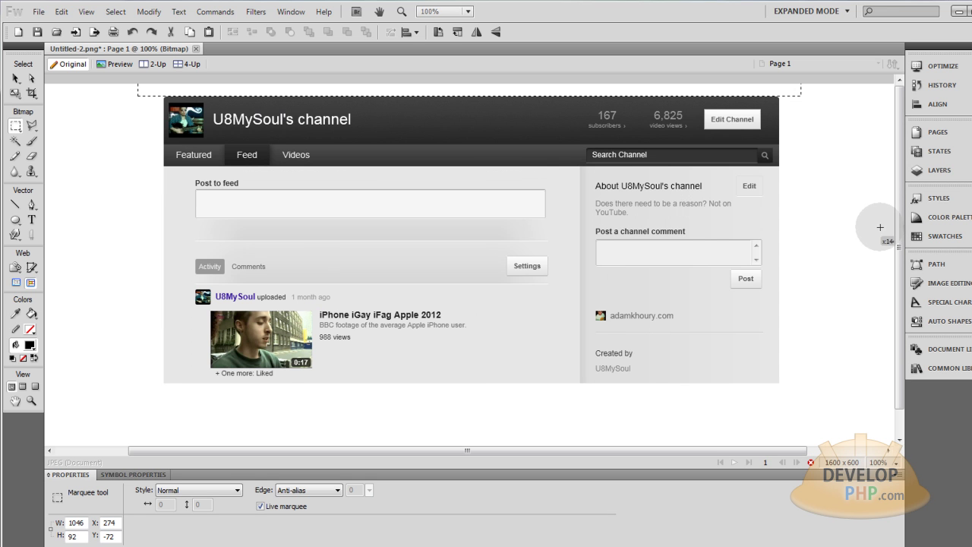
Deselect the bitmap and set the canvas colour to black (#000000)
click(31, 219)
click(16, 79)
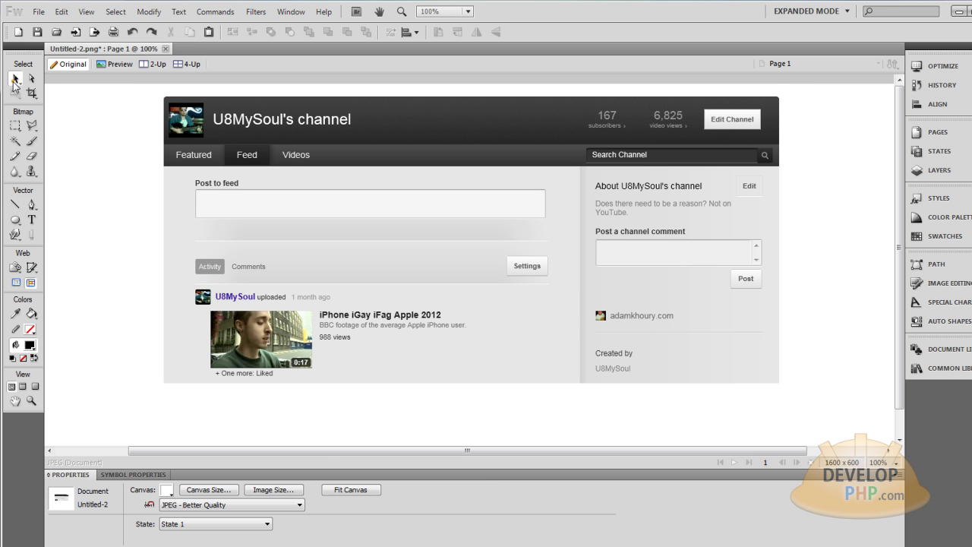
click(166, 490)
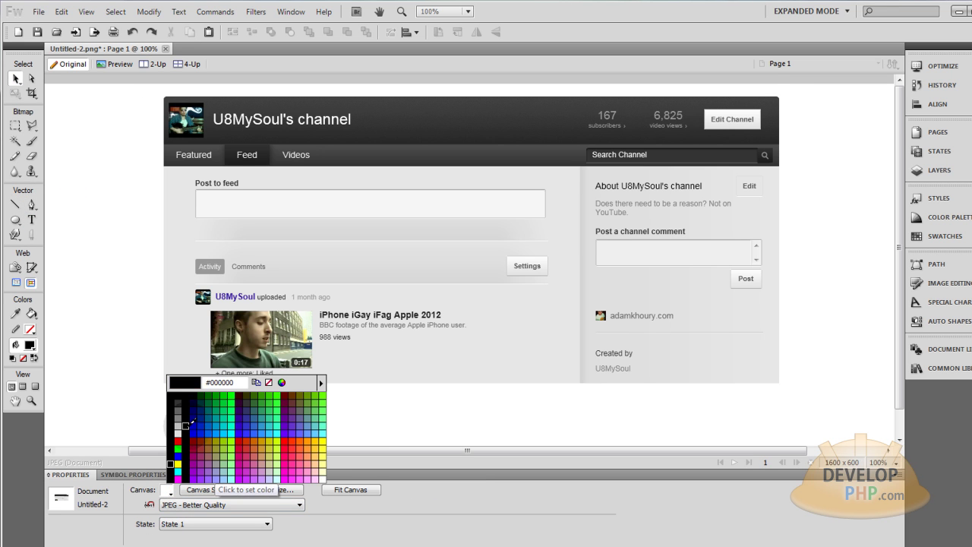
click(186, 424)
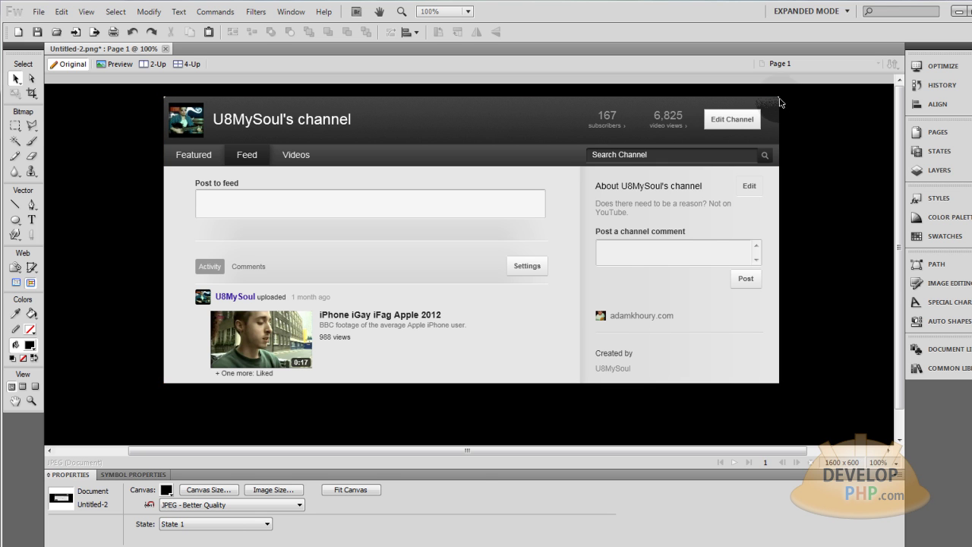
Examine the leftover pixels in the upper-right corner of the channel bar at 600% magnification
click(778, 100)
key(ctrl+equal)
key(ctrl+equal)
key(ctrl+equal)
key(ctrl+equal)
key(ctrl+equal)
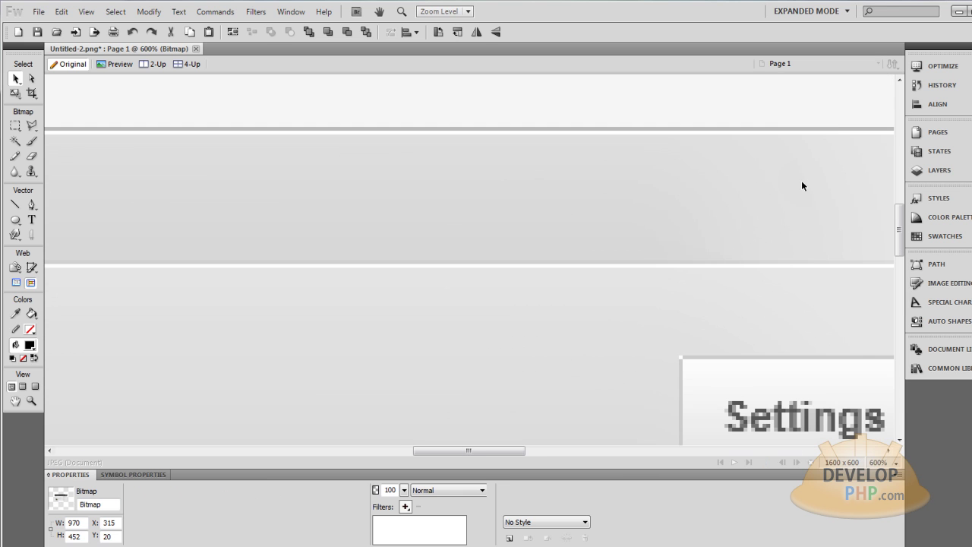
scroll(531, 290, up, 5)
drag(494, 451, 741, 425)
scroll(616, 356, up, 5)
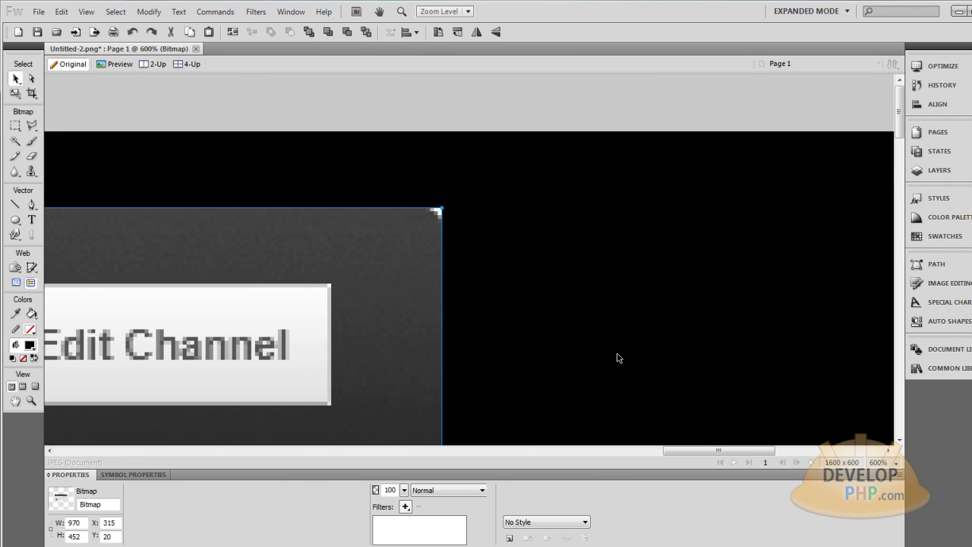
click(511, 297)
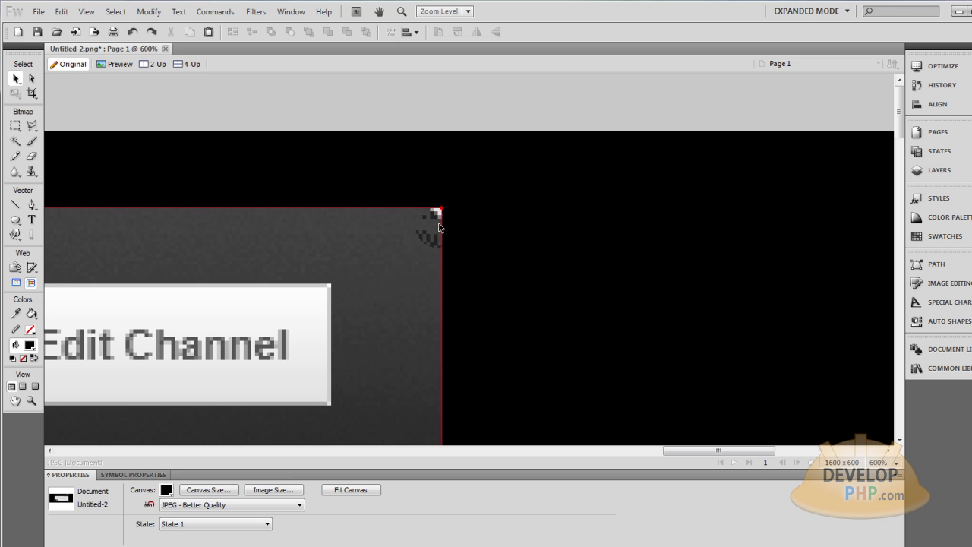
click(33, 161)
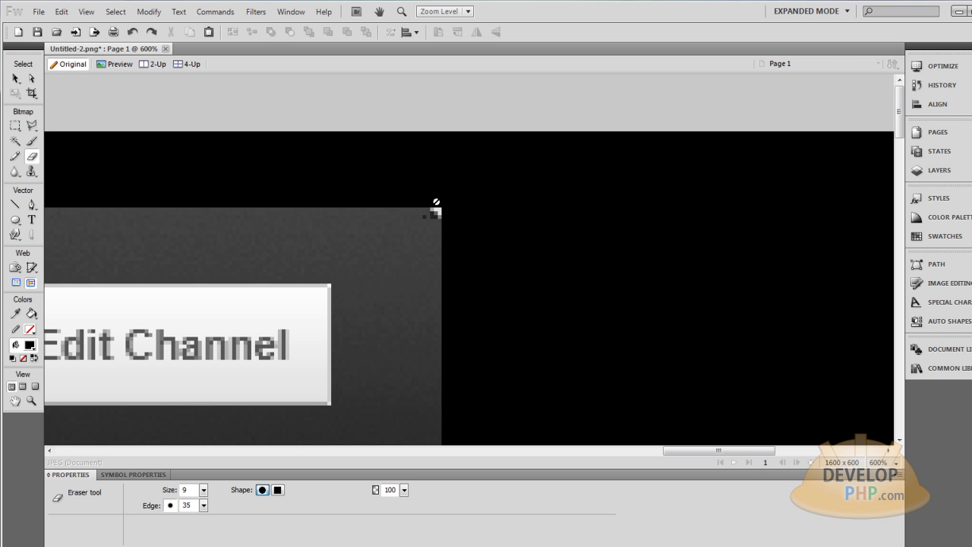
click(406, 228)
key(ctrl+z)
click(16, 78)
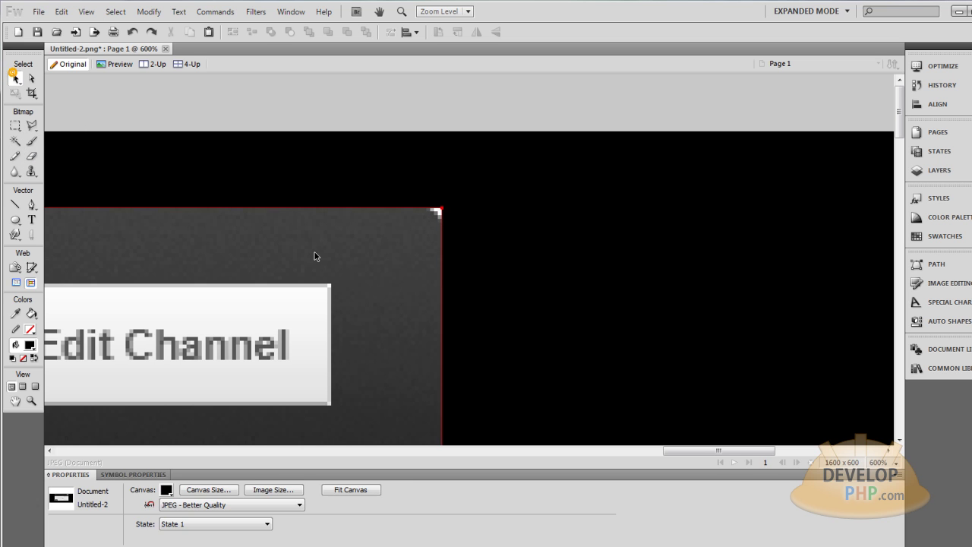
Erase the white pixels from the channel bitmap's upper-right corner with a round eraser of size 9
click(350, 259)
click(32, 155)
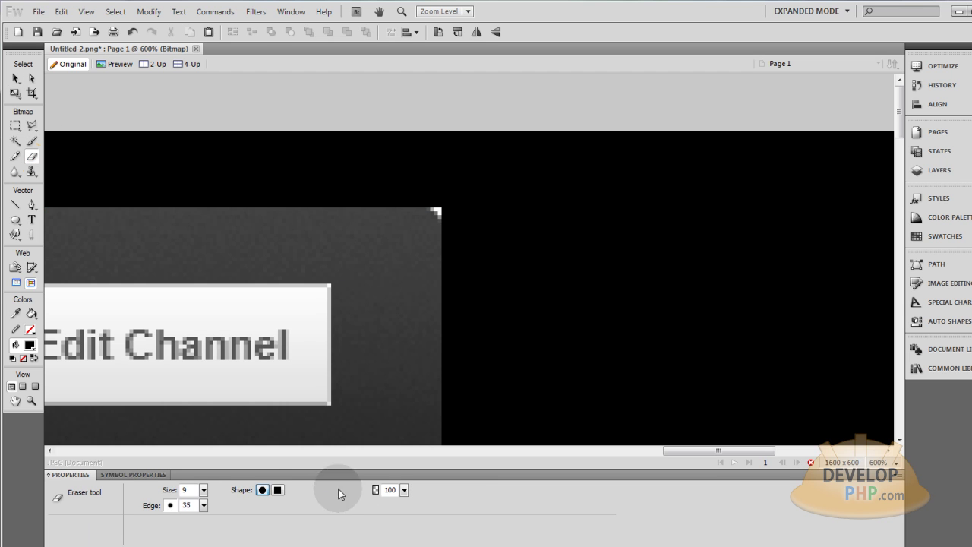
click(262, 491)
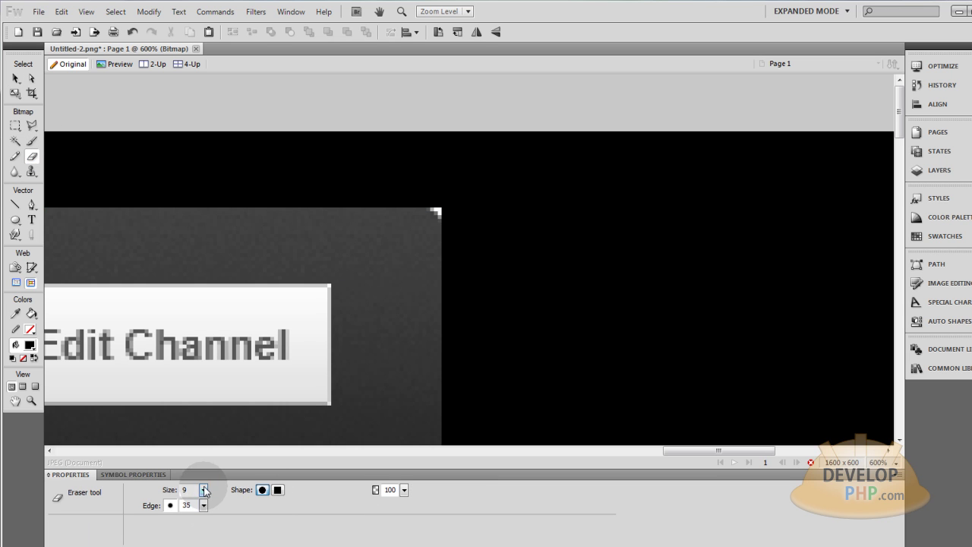
click(456, 206)
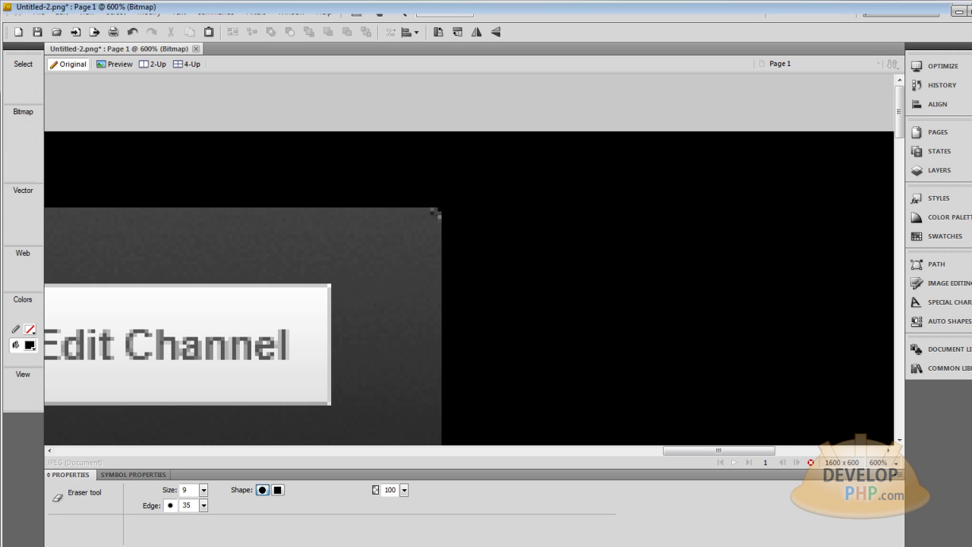
click(451, 203)
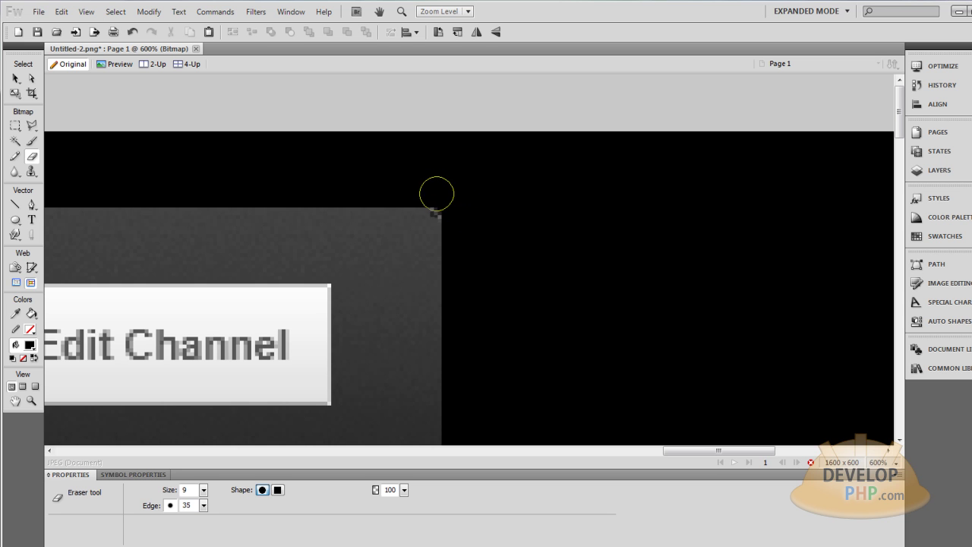
Inspect the channel bitmap's edges and upper-left corner at up to 400% magnification, finishing at 100% view
key(v)
key(ctrl+minus)
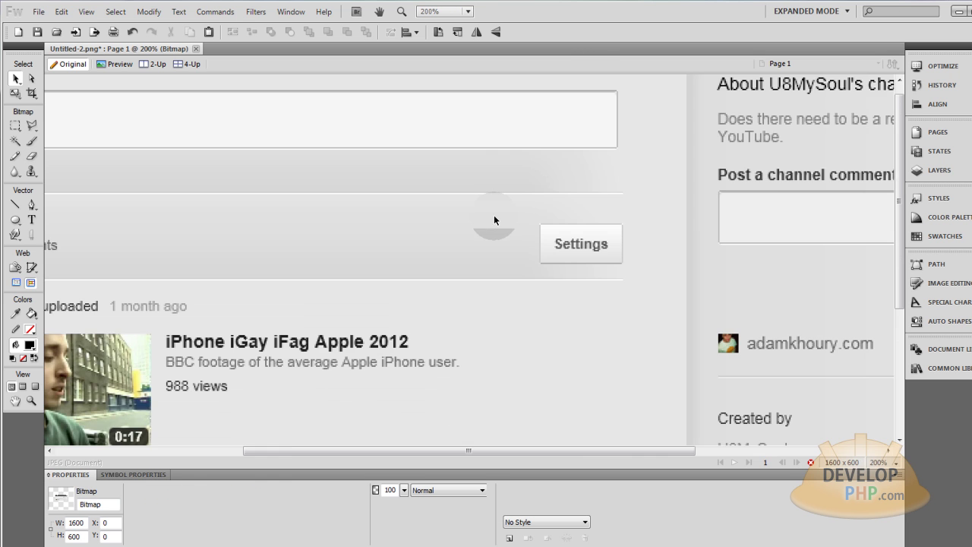
key(ctrl+0)
key(ctrl+1)
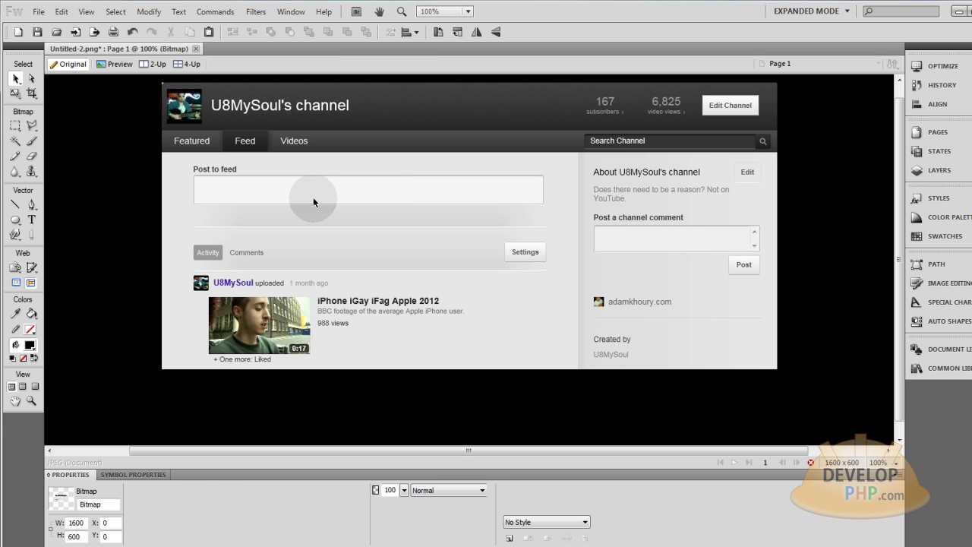
key(e)
scroll(243, 144, up, 2)
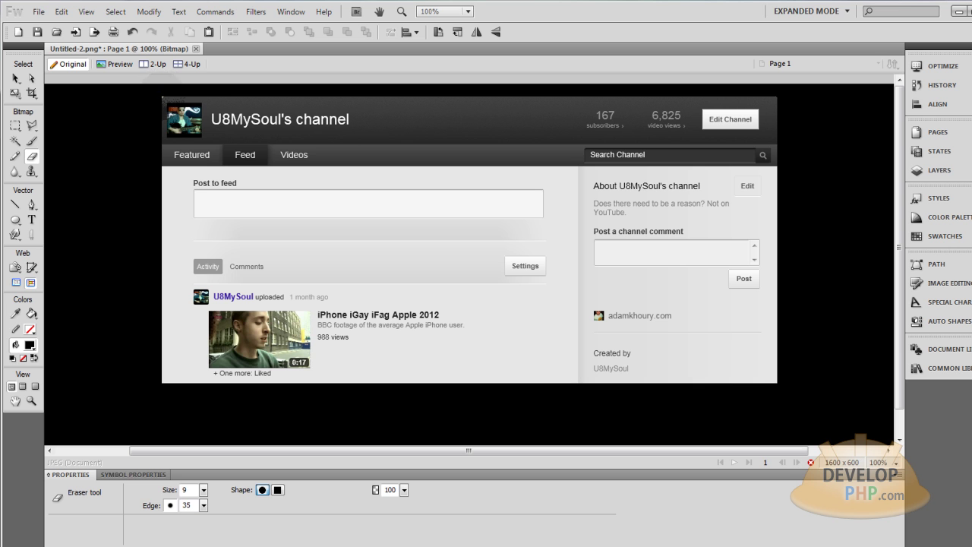
key(v)
key(ctrl+4)
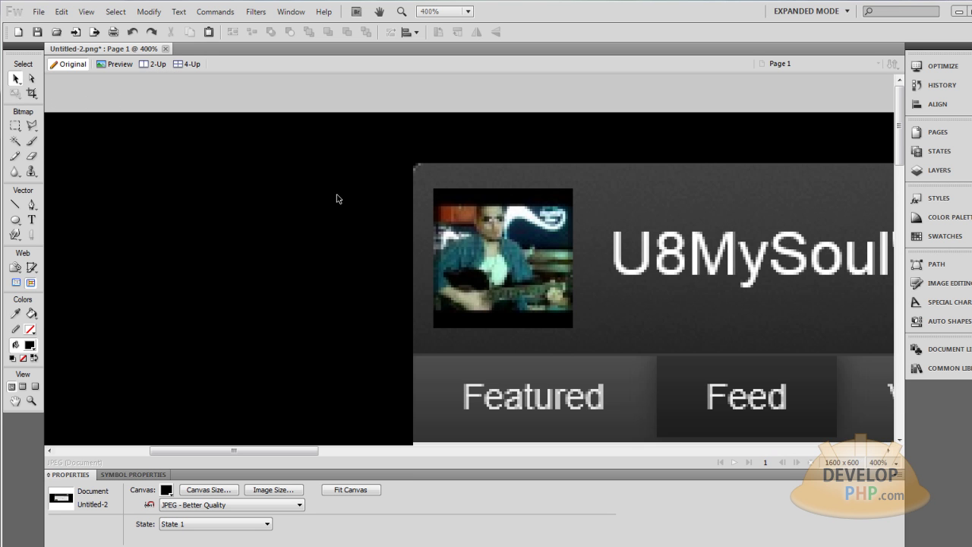
key(ctrl+1)
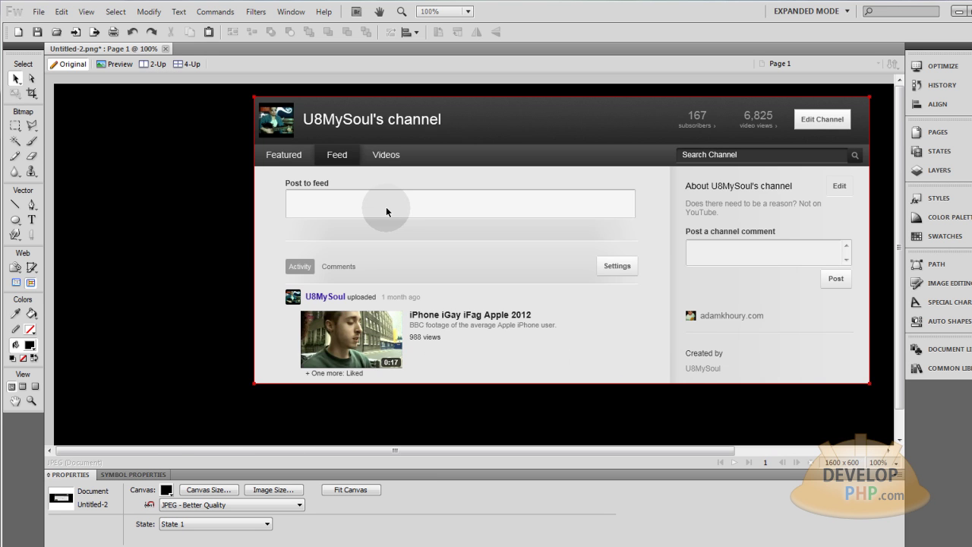
key(ctrl+0)
key(ctrl+1)
Select the channel screenshot bitmap and lock it in Layer 1
click(712, 110)
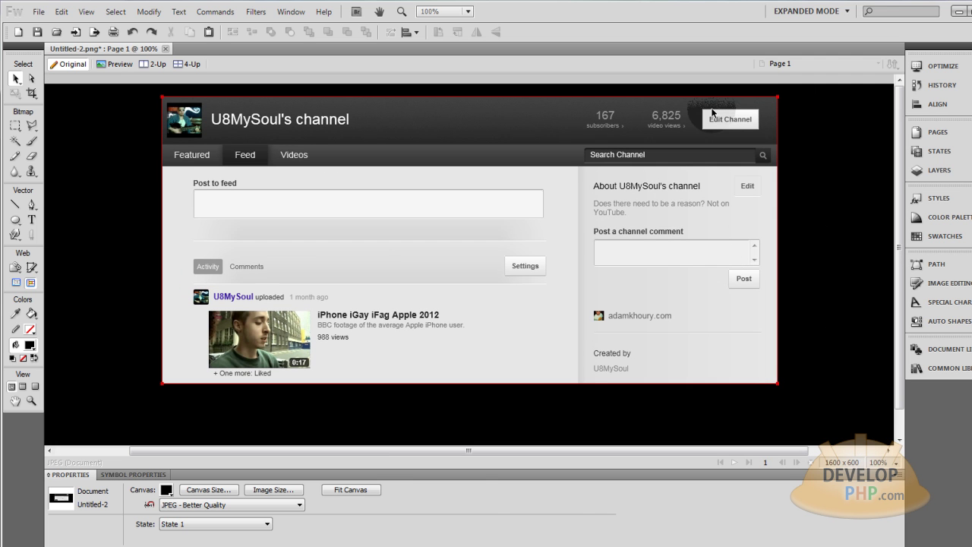
click(939, 170)
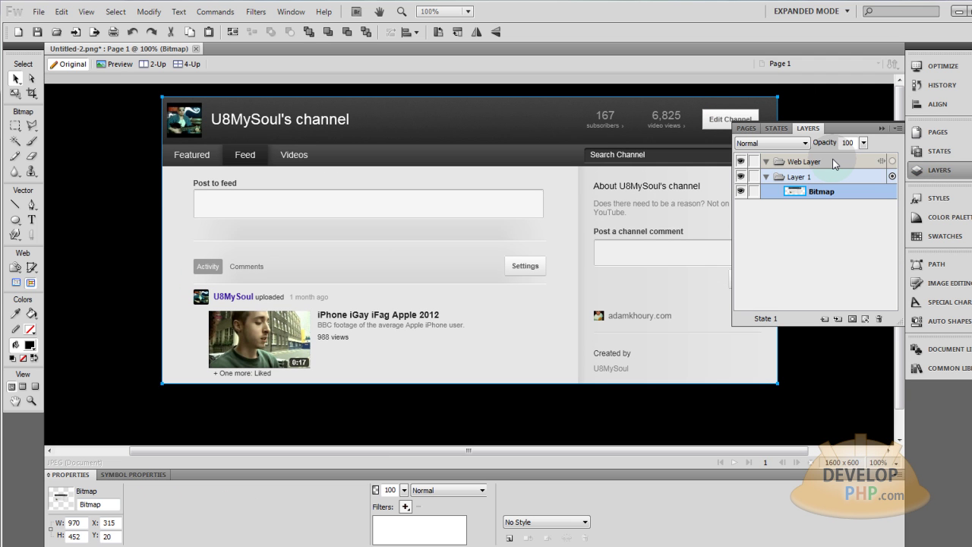
click(939, 170)
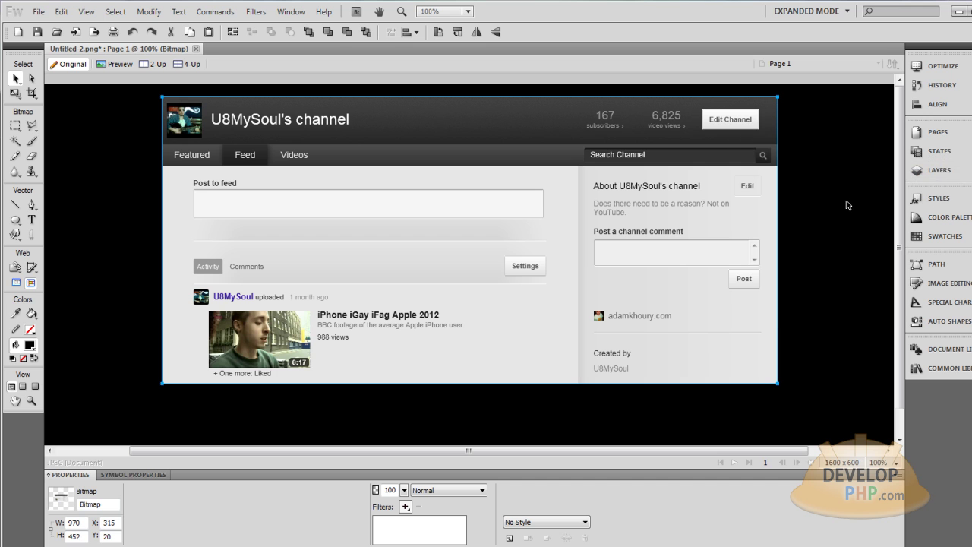
click(938, 170)
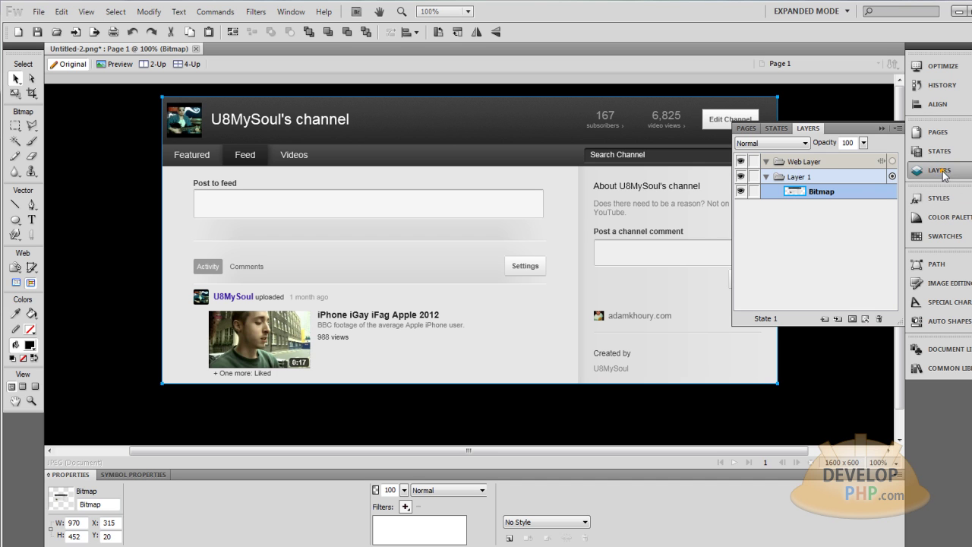
click(755, 197)
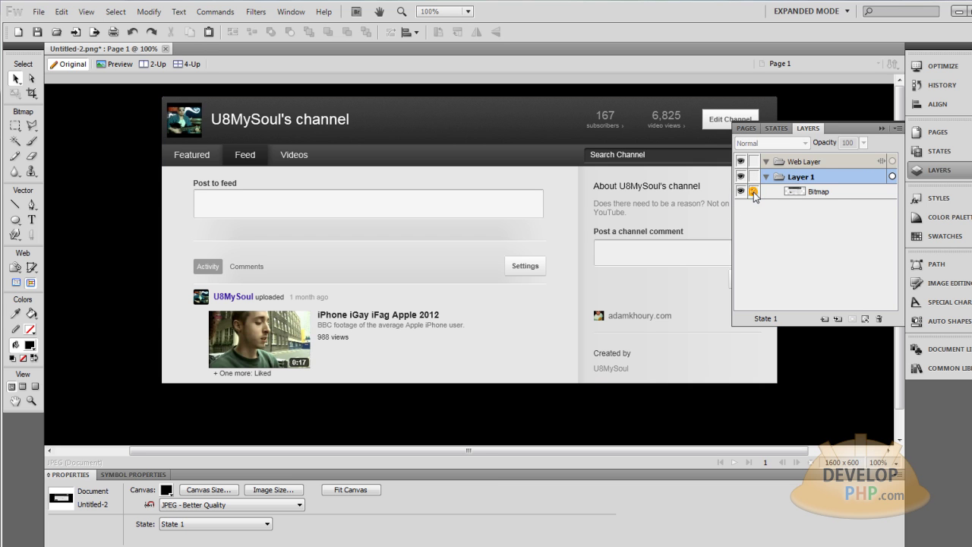
click(938, 170)
Test the lock by trying to move the channel bitmap on the canvas
drag(699, 134, 637, 264)
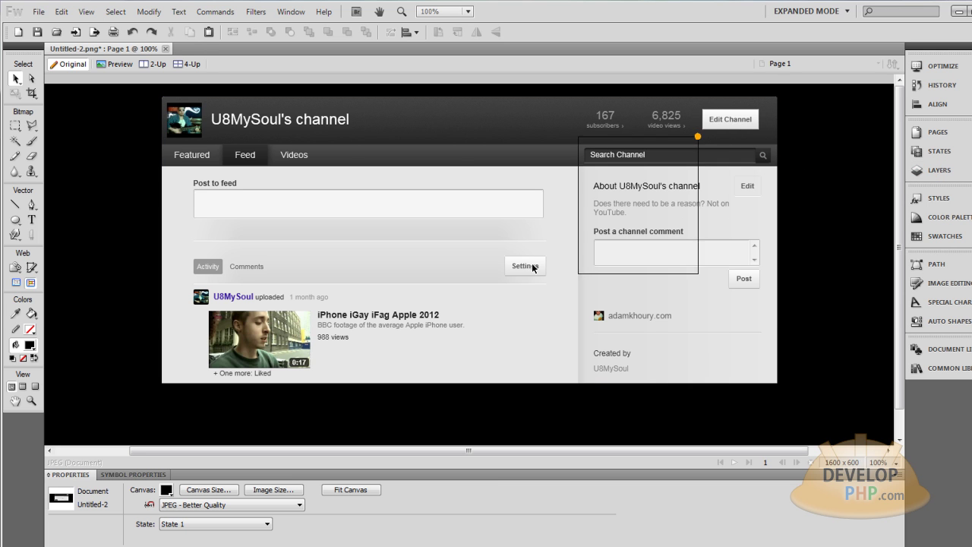
drag(438, 140, 187, 278)
drag(148, 124, 357, 231)
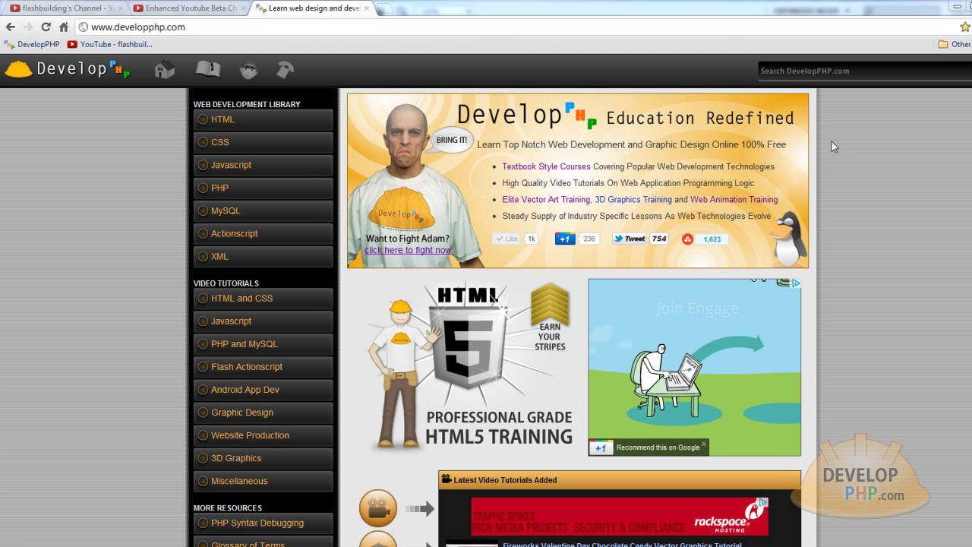
In the browser, open the Graphic Design video tutorials on developphp.com and look through the list of Fireworks lessons
click(93, 180)
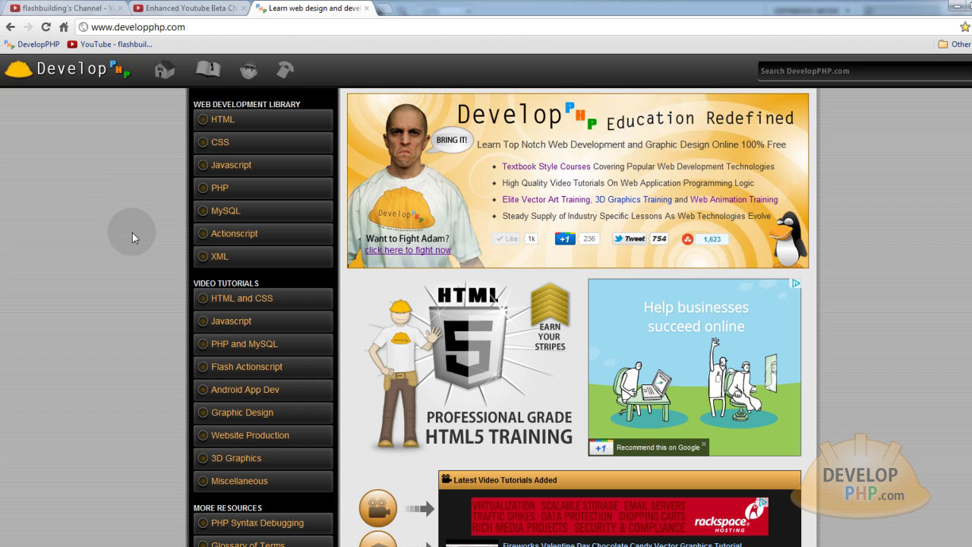
click(255, 415)
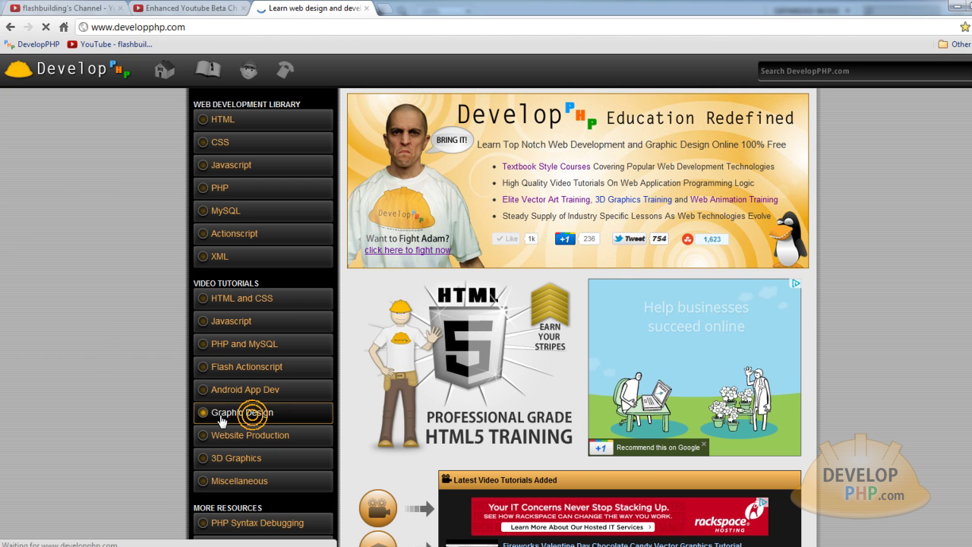
scroll(114, 304, down, 3)
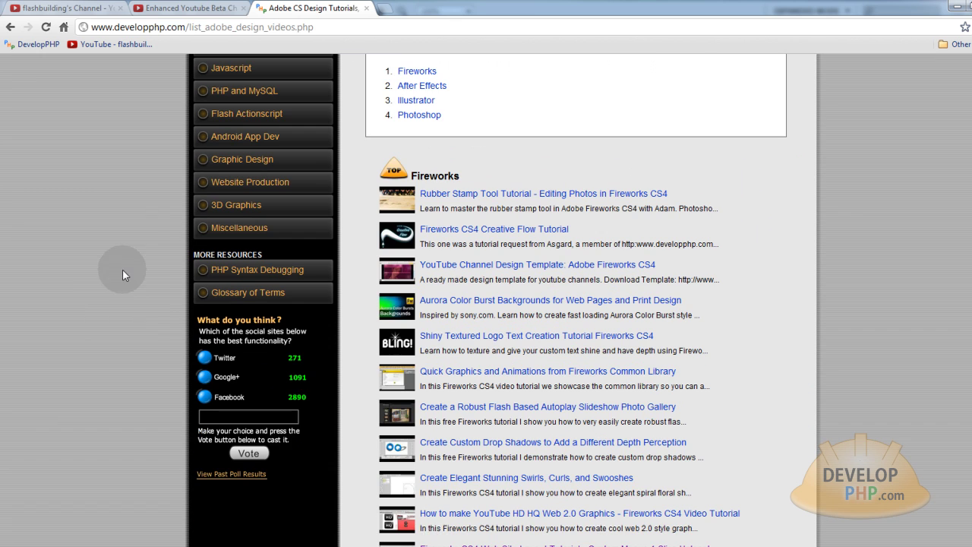
scroll(371, 185, down, 5)
scroll(367, 177, down, 9)
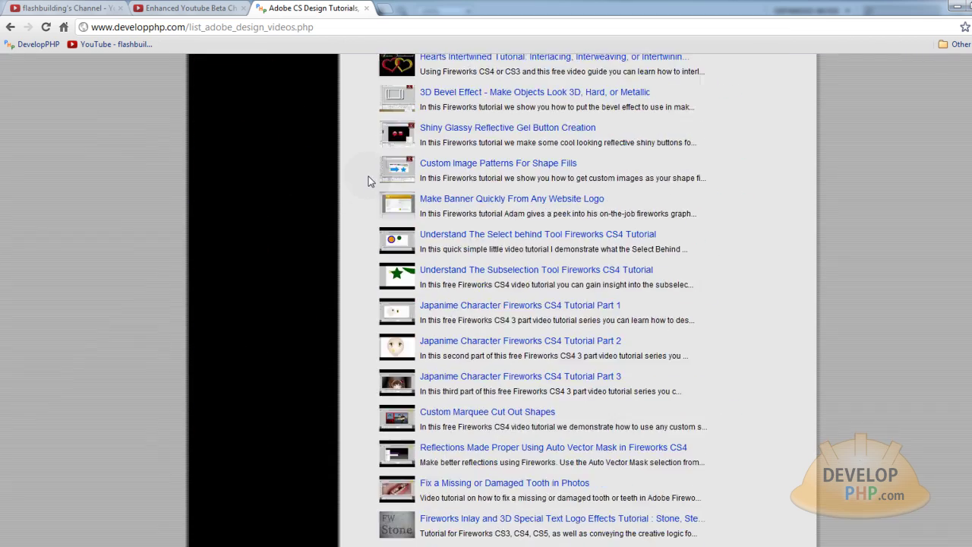
scroll(366, 184, down, 3)
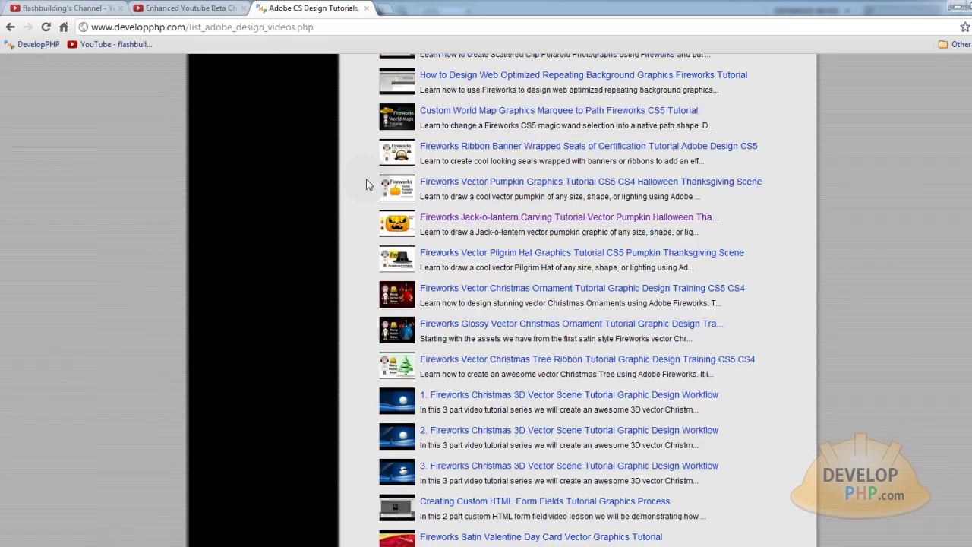
scroll(361, 186, up, 7)
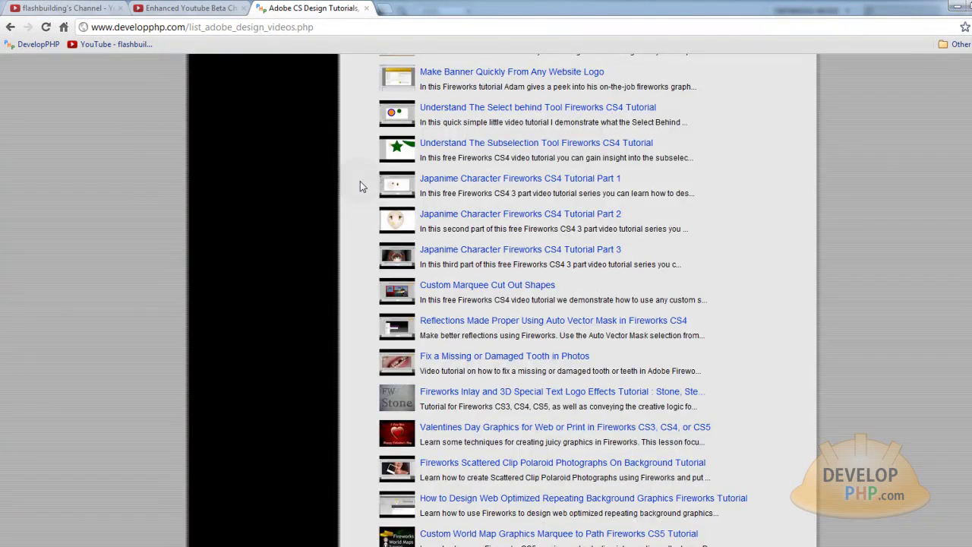
scroll(360, 186, down, 6)
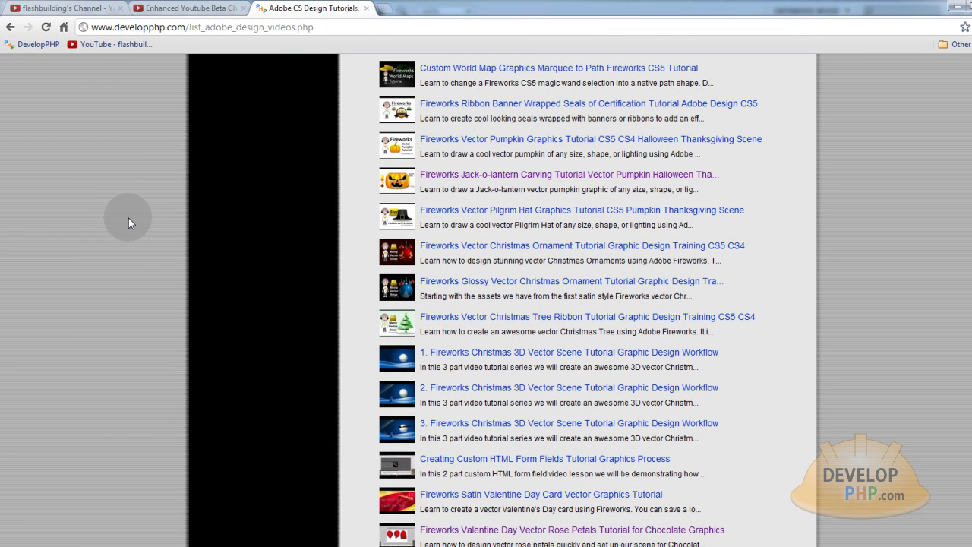
scroll(133, 221, down, 2)
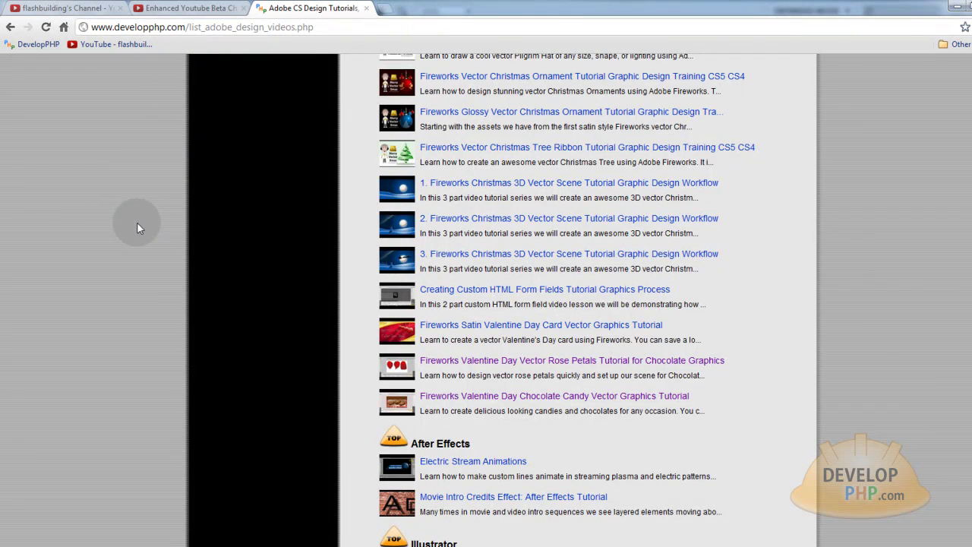
scroll(140, 226, down, 3)
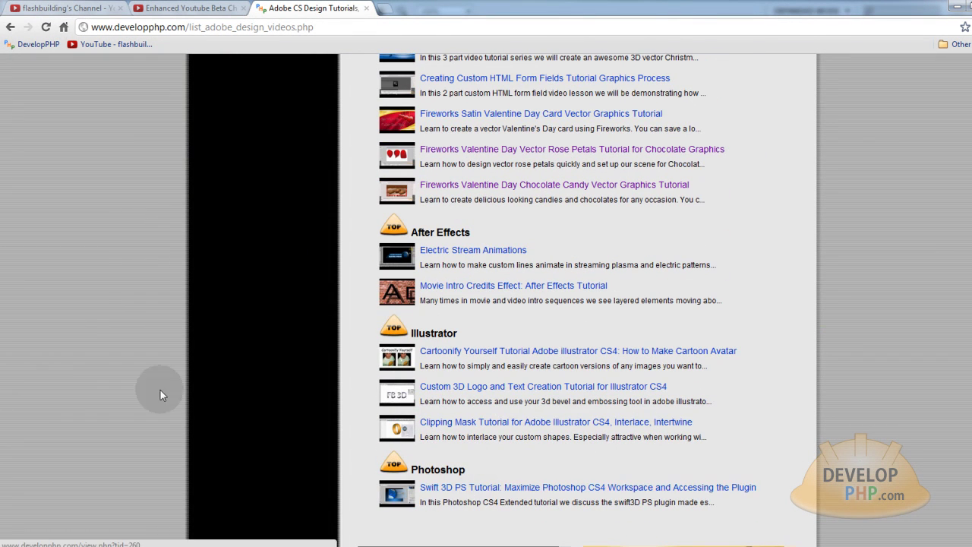
scroll(145, 322, down, 2)
scroll(145, 323, up, 2)
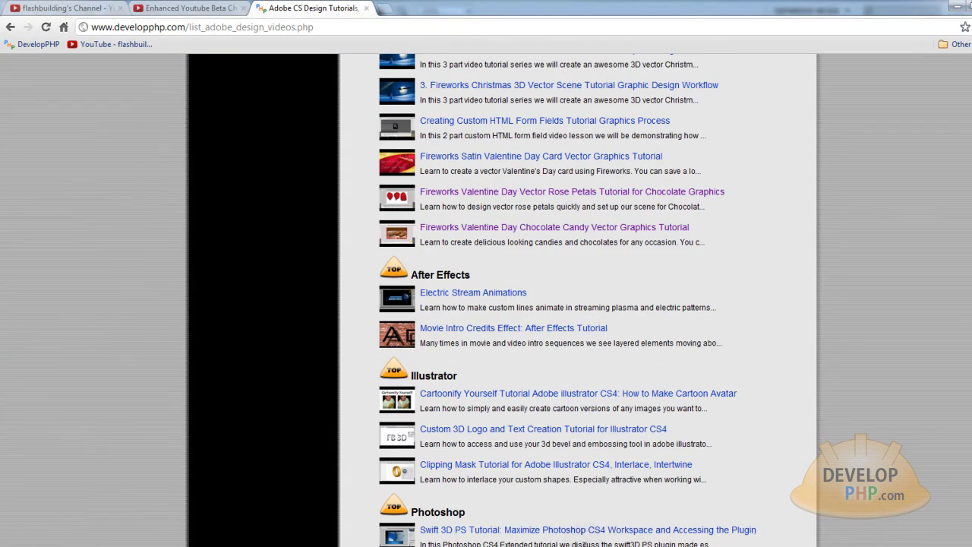
scroll(136, 247, up, 20)
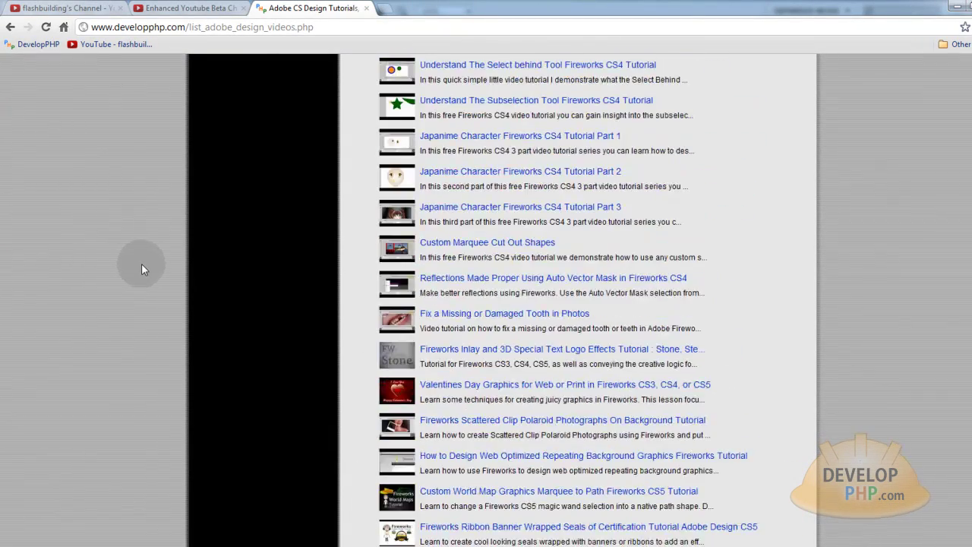
scroll(140, 263, down, 15)
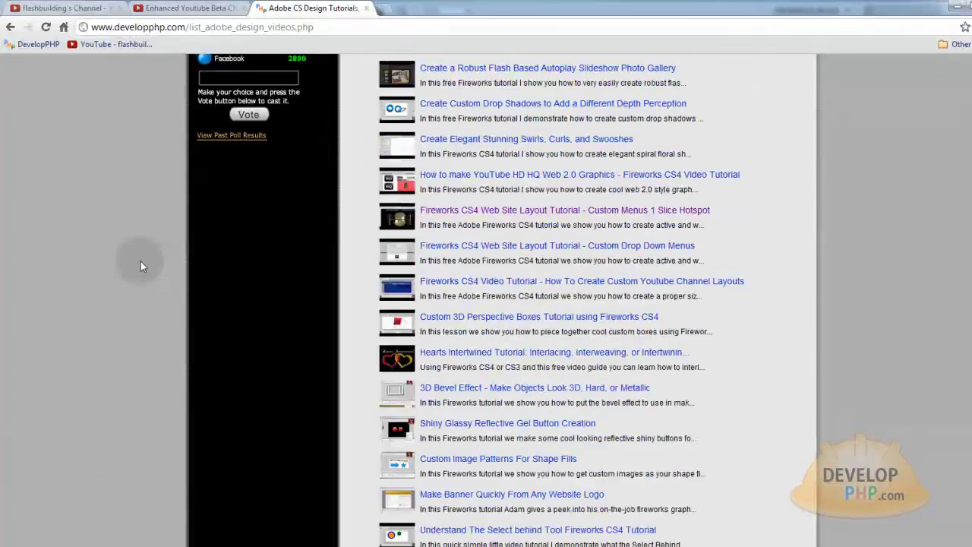
scroll(140, 266, up, 15)
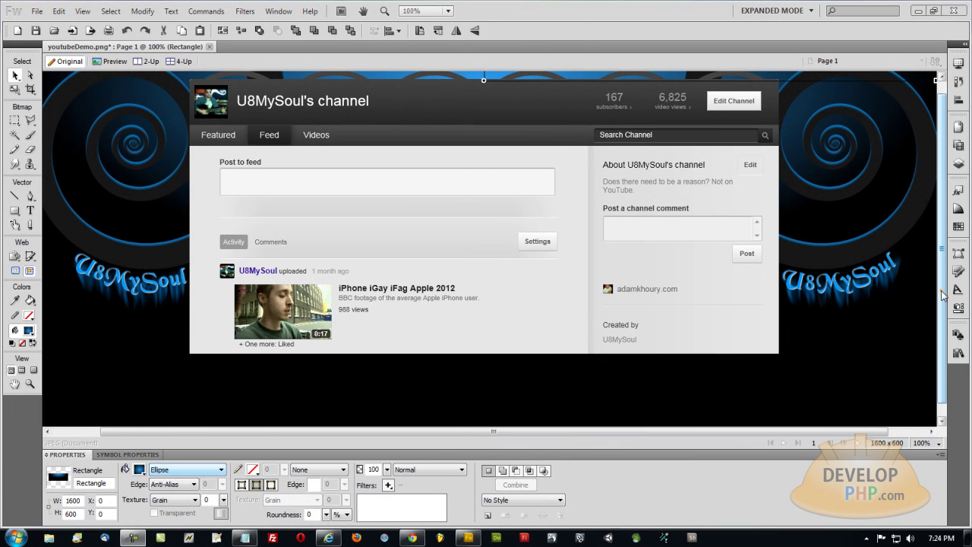
In Fireworks, examine the youtubeDemo.png background design on both sides of the channel template
scroll(944, 296, up, 1)
drag(609, 432, 509, 428)
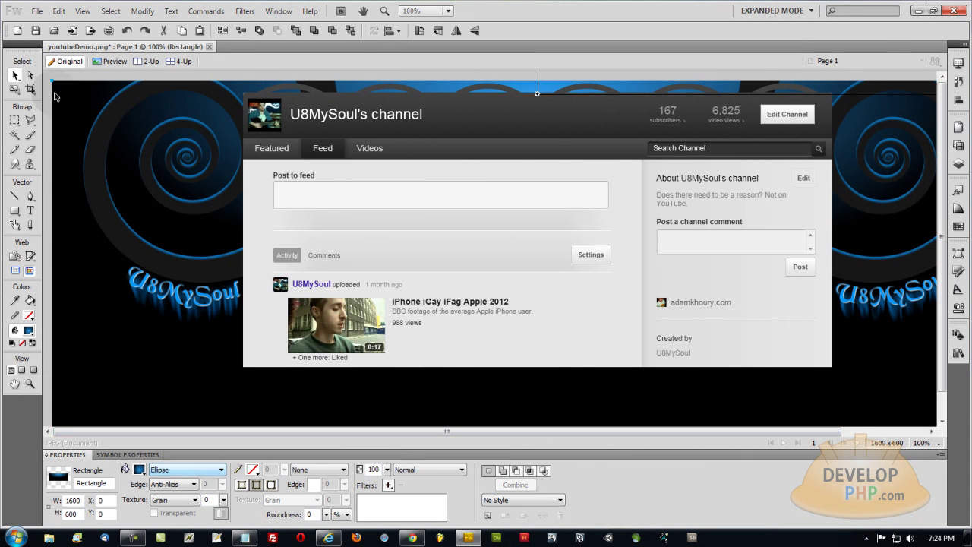
drag(741, 430, 546, 165)
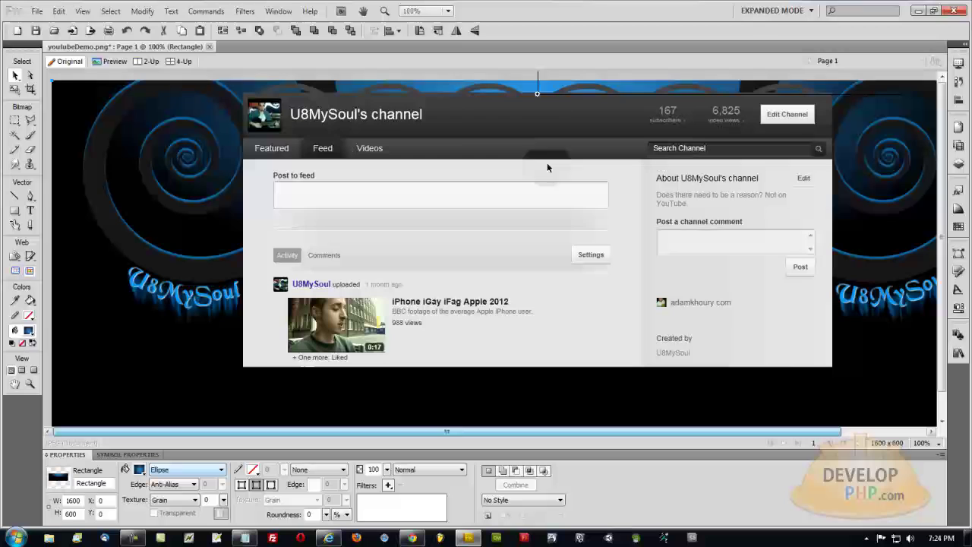
click(537, 97)
drag(537, 96, 582, 147)
drag(584, 427, 670, 431)
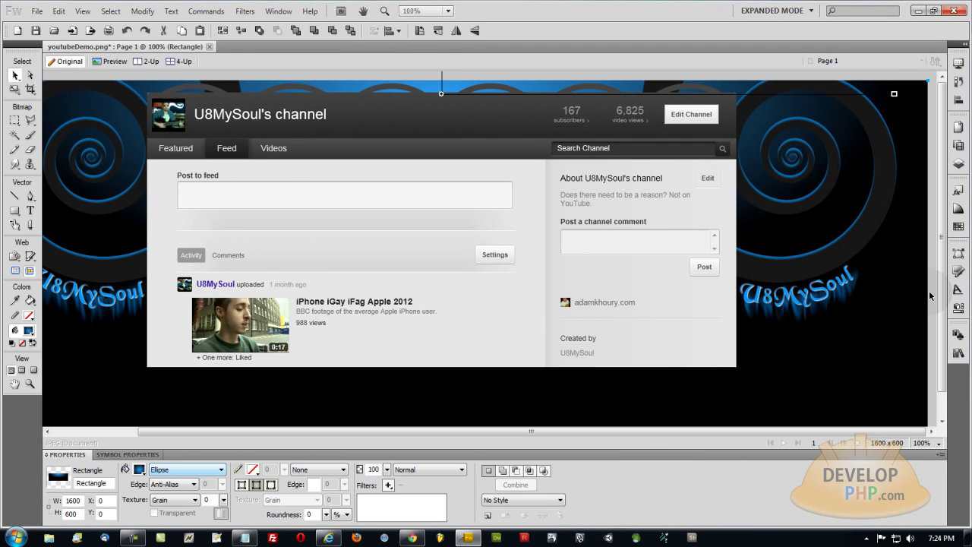
drag(581, 431, 554, 433)
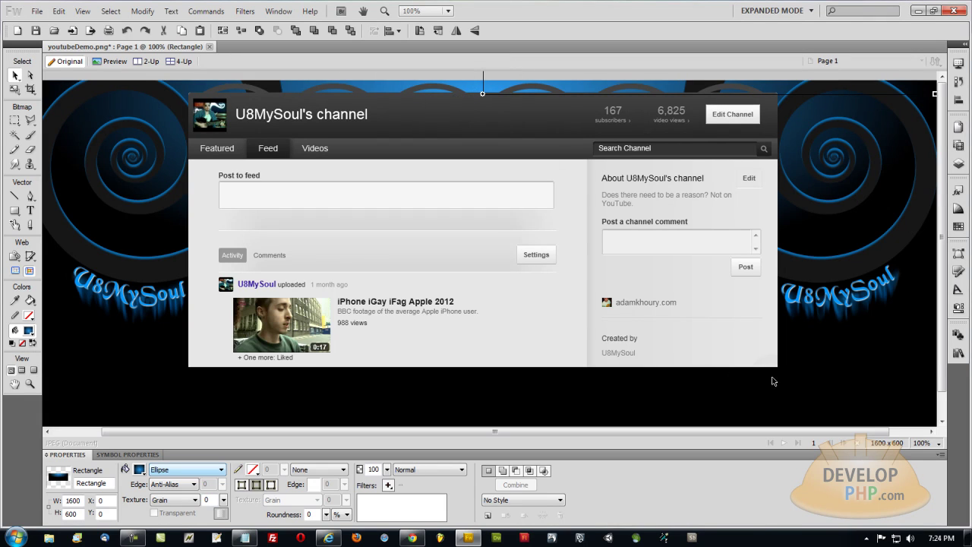
Unlock the channel template bitmap in Layer 1 of youtubeDemo.png and delete it, leaving nothing selected
click(962, 164)
click(935, 291)
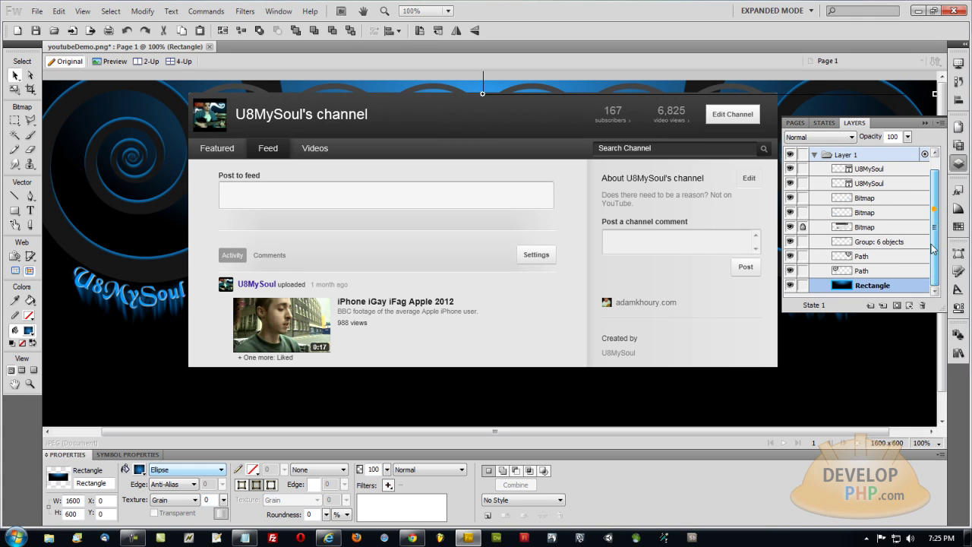
click(809, 230)
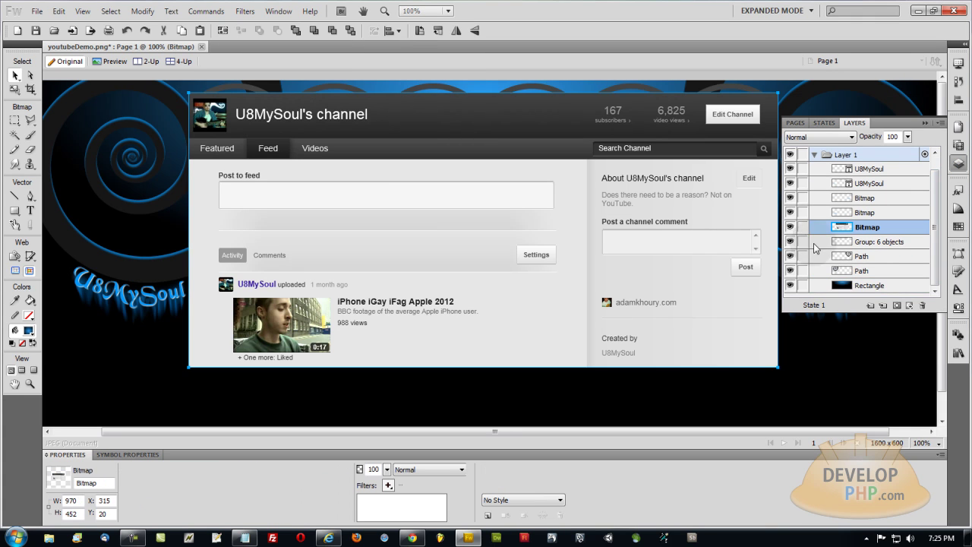
click(861, 354)
click(756, 326)
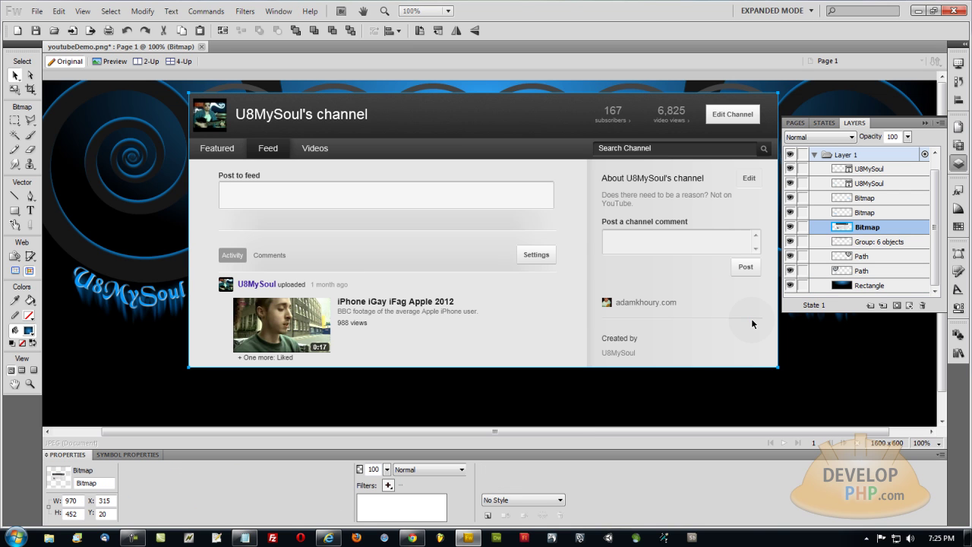
key(Delete)
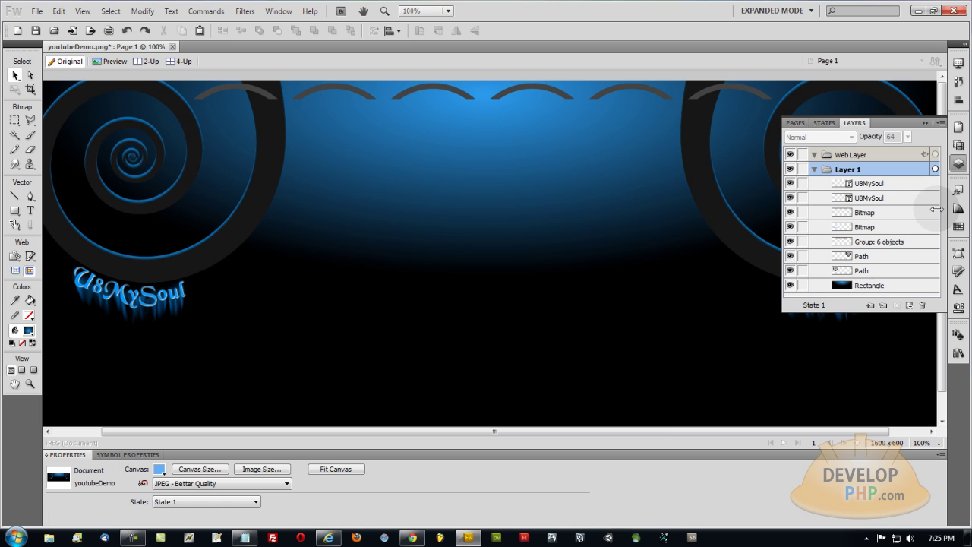
click(958, 162)
key(ctrl+d)
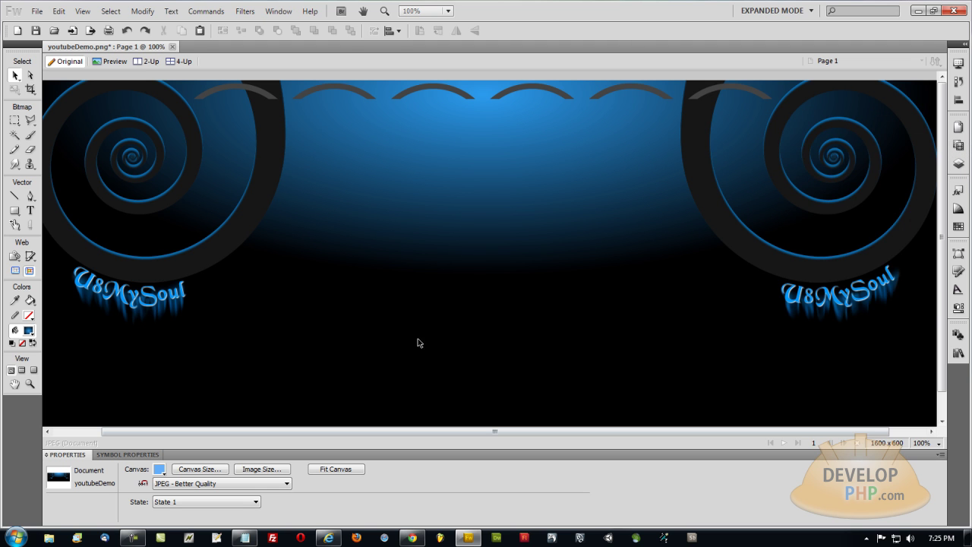
Run the Export Wizard to select an export format, with the web as destination, through to the image preview
click(36, 10)
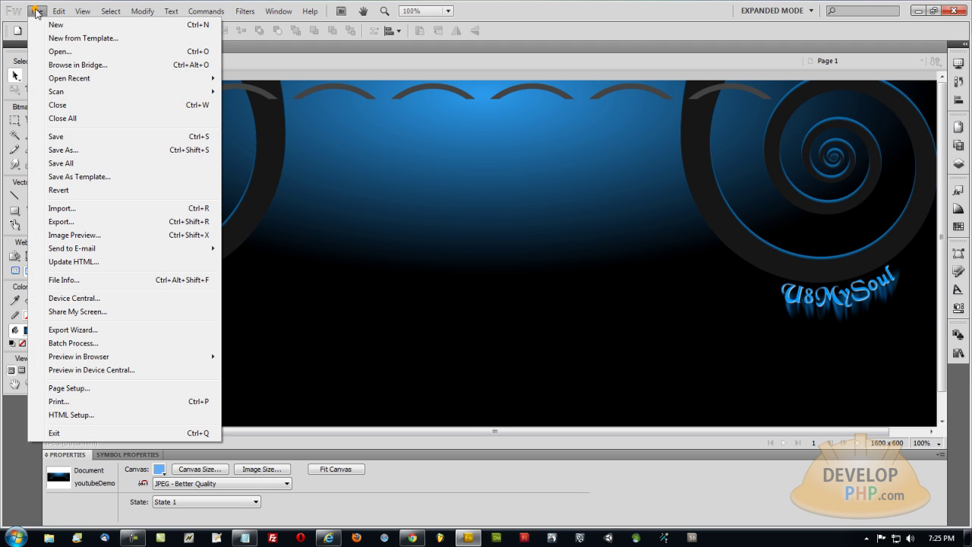
click(76, 330)
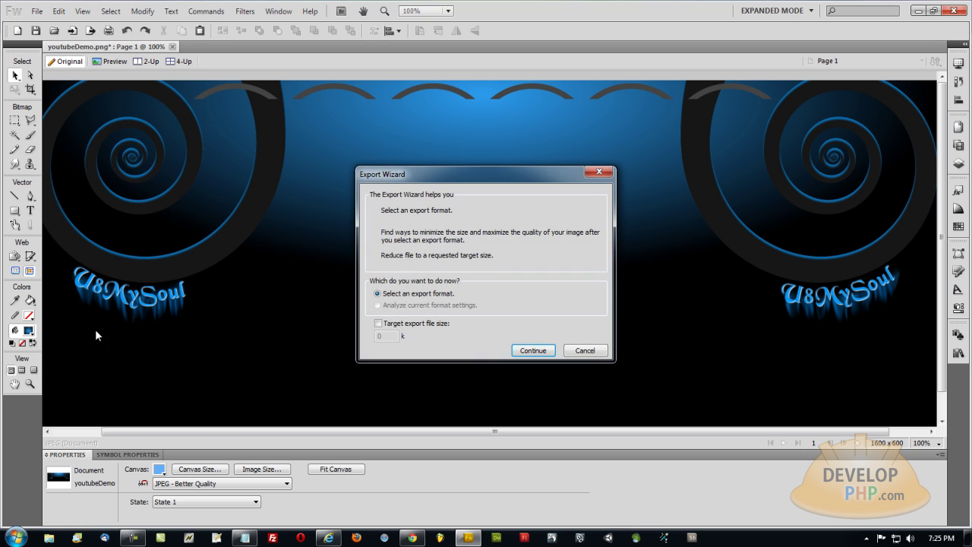
click(536, 349)
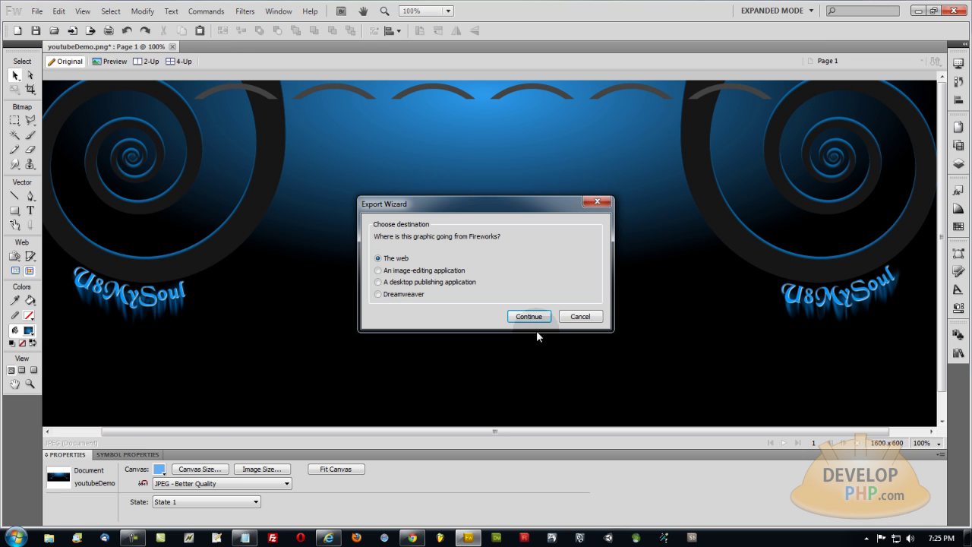
click(536, 317)
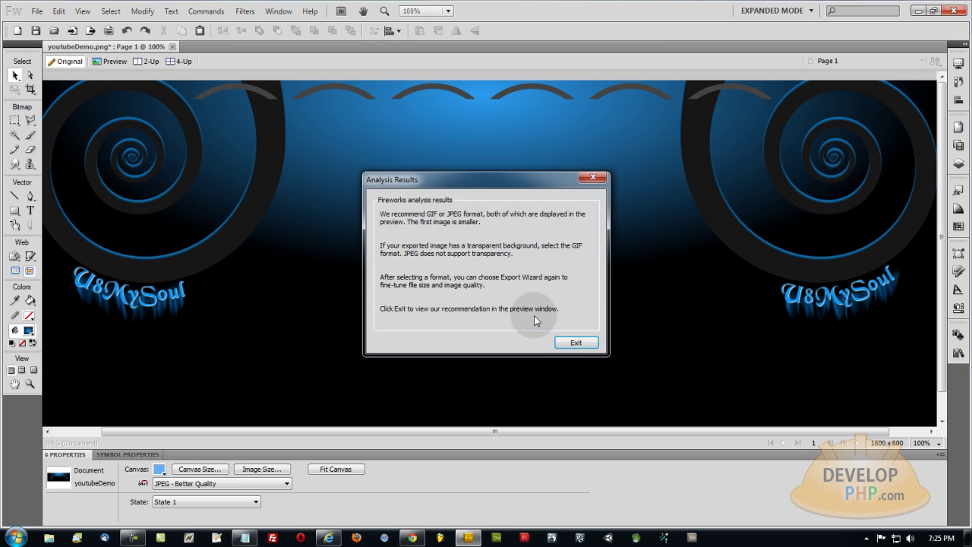
click(573, 342)
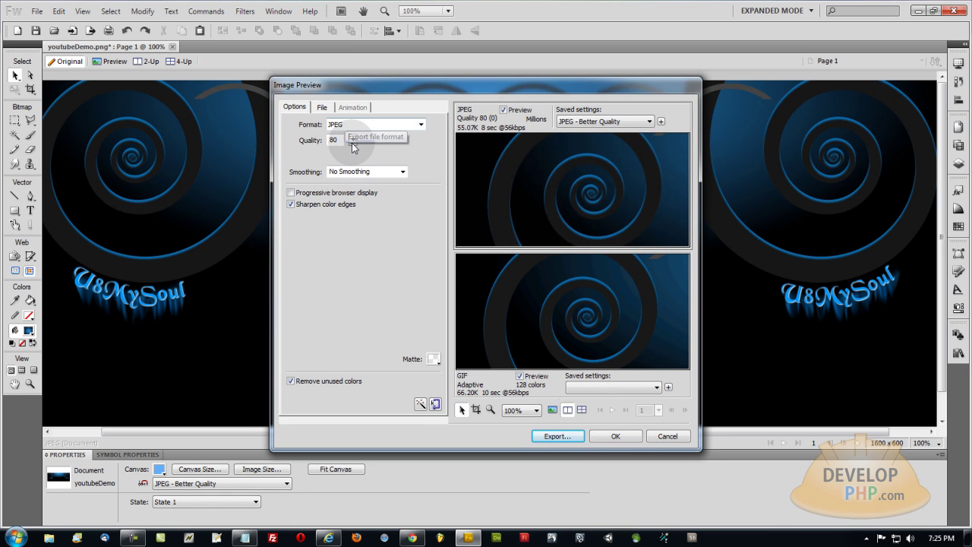
Raise the JPEG quality and export the current page to the Desktop as youtubeDemo, images only
drag(353, 142, 354, 143)
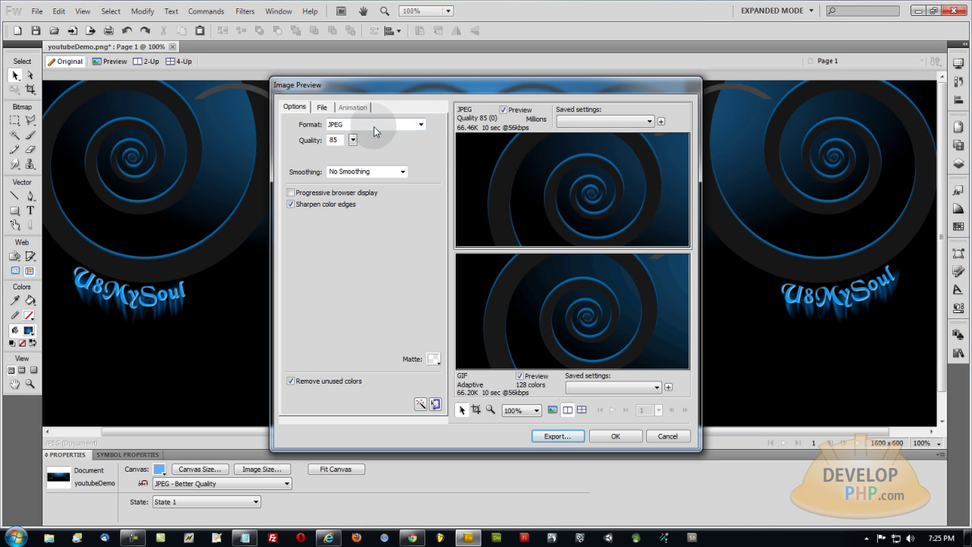
drag(352, 140, 355, 142)
click(557, 436)
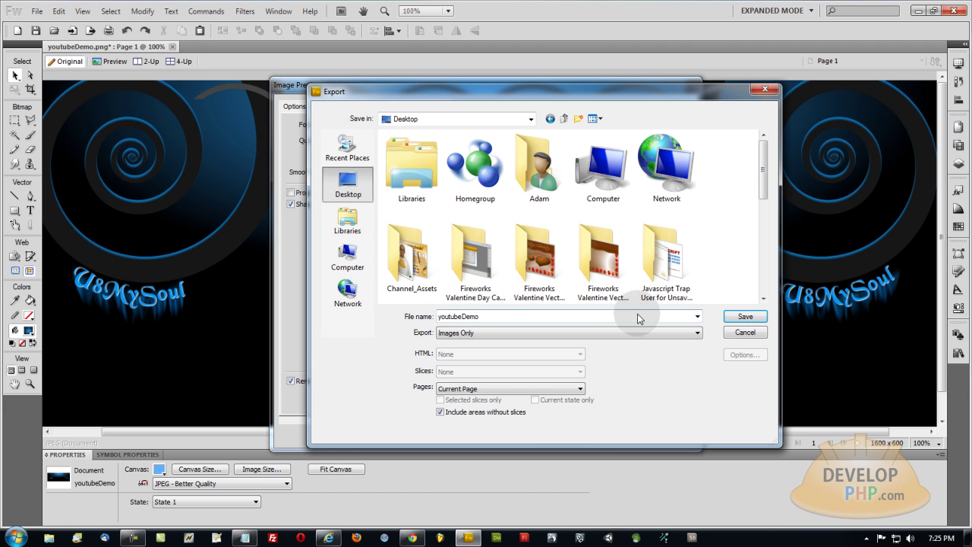
click(750, 318)
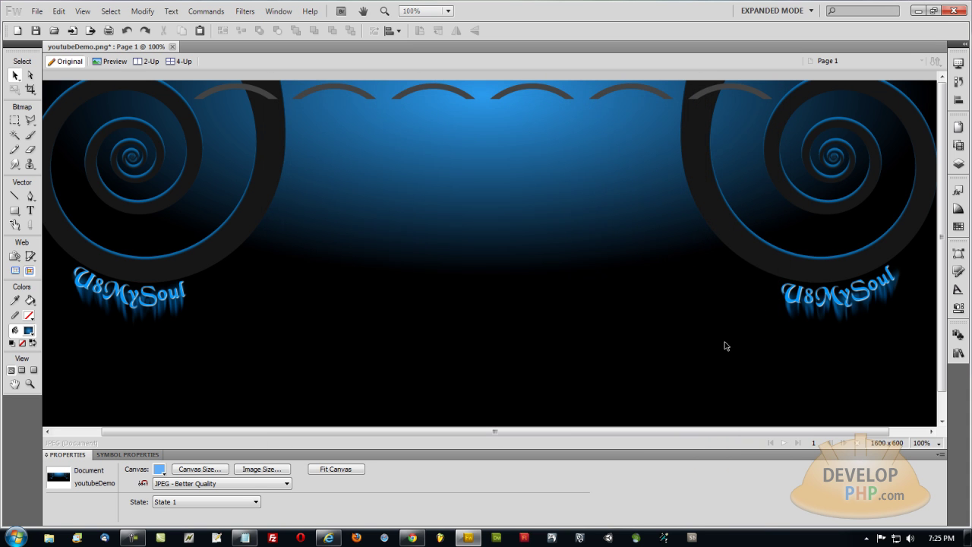
Clear the windows off the desktop and inspect the exported youtubeDemo JPEG in Windows Photo Viewer, closing it when done
click(919, 11)
click(910, 9)
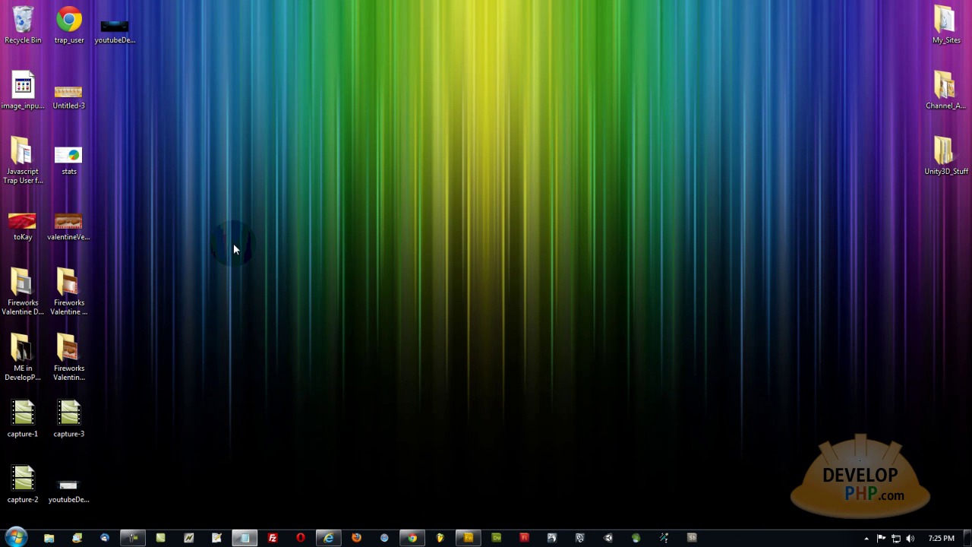
right_click(120, 28)
click(162, 36)
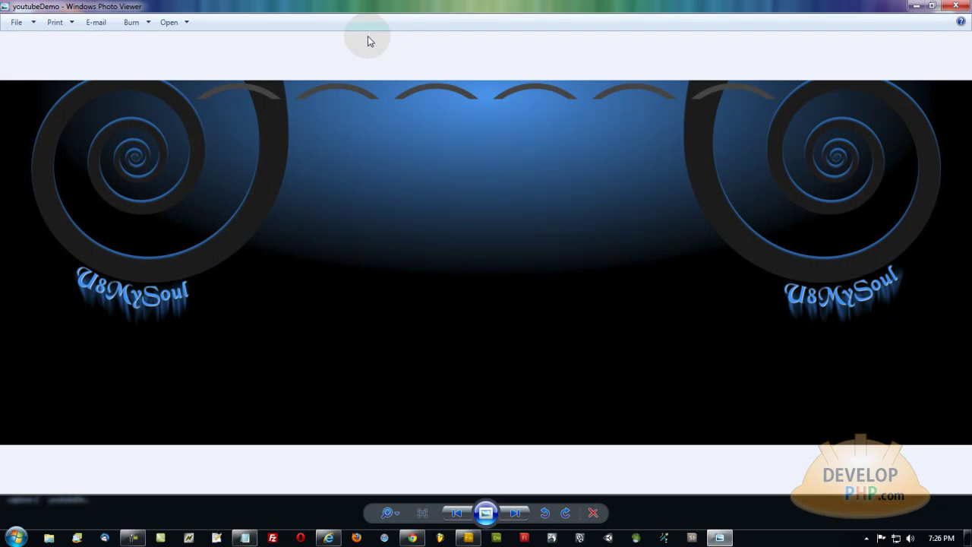
click(967, 6)
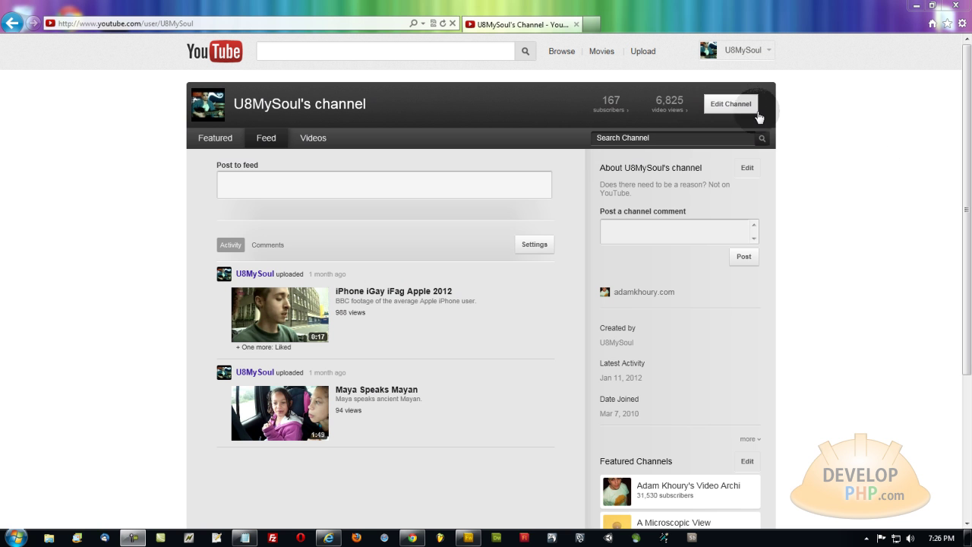
In Internet Explorer, edit the U8MySoul YouTube channel's appearance and set its background color to black
click(733, 106)
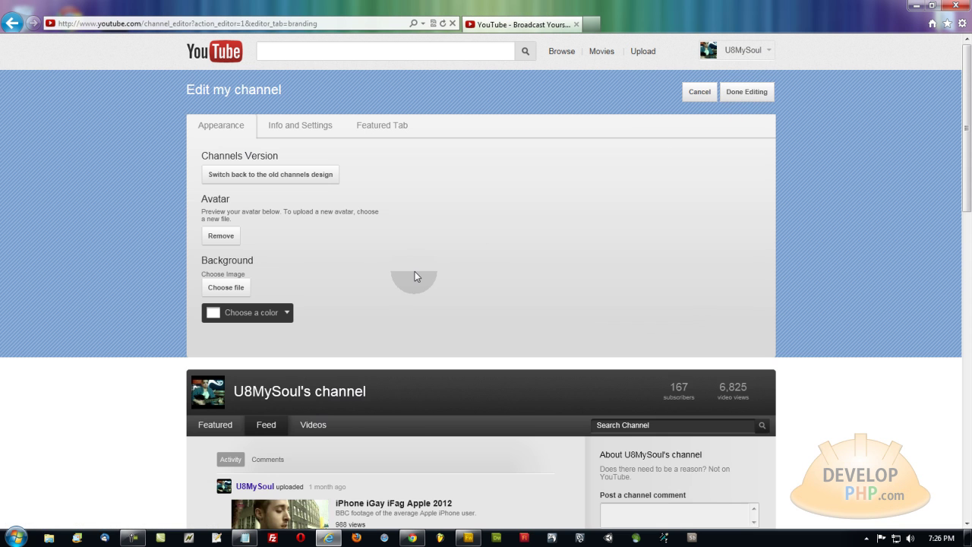
click(244, 312)
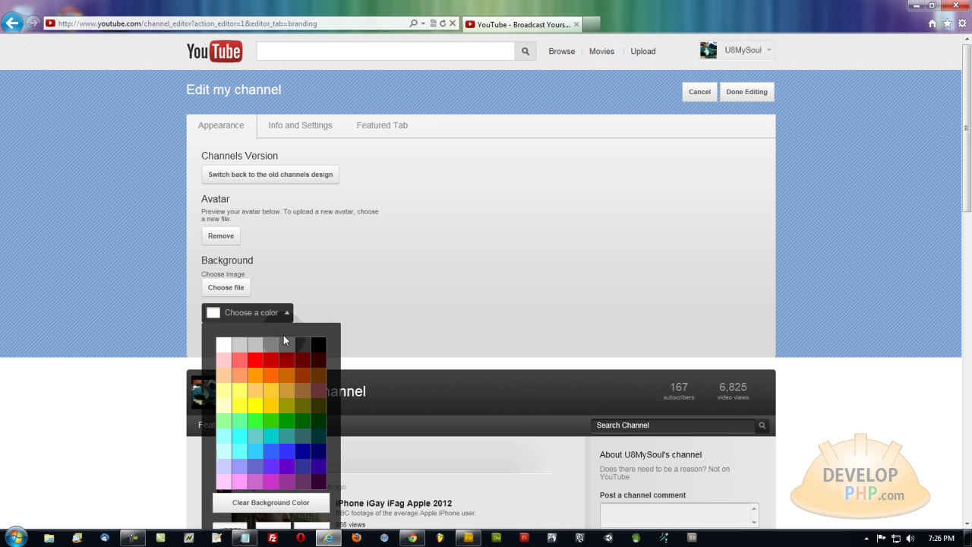
click(319, 345)
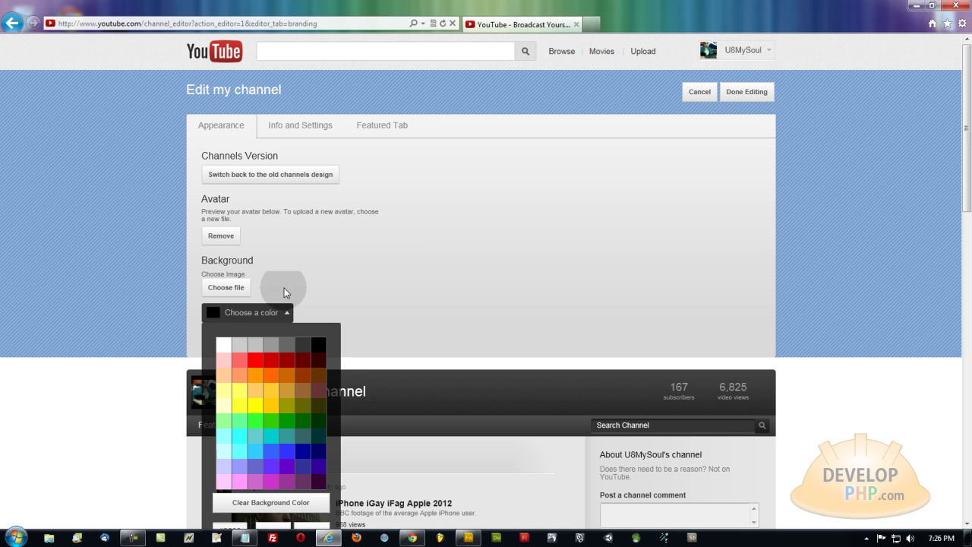
click(254, 313)
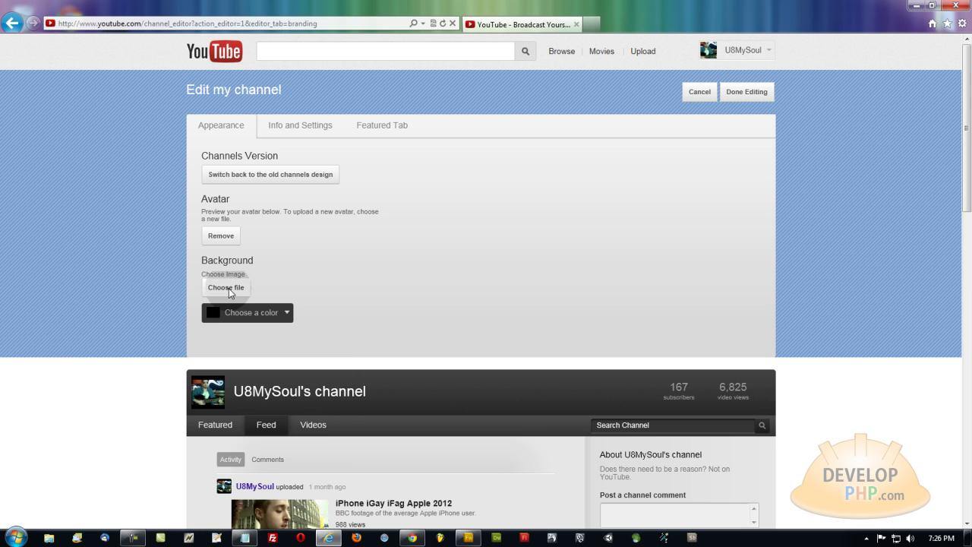
Upload the youtubeDemo JPEG image from the Desktop as the channel's background image
click(229, 288)
scroll(475, 185, down, 10)
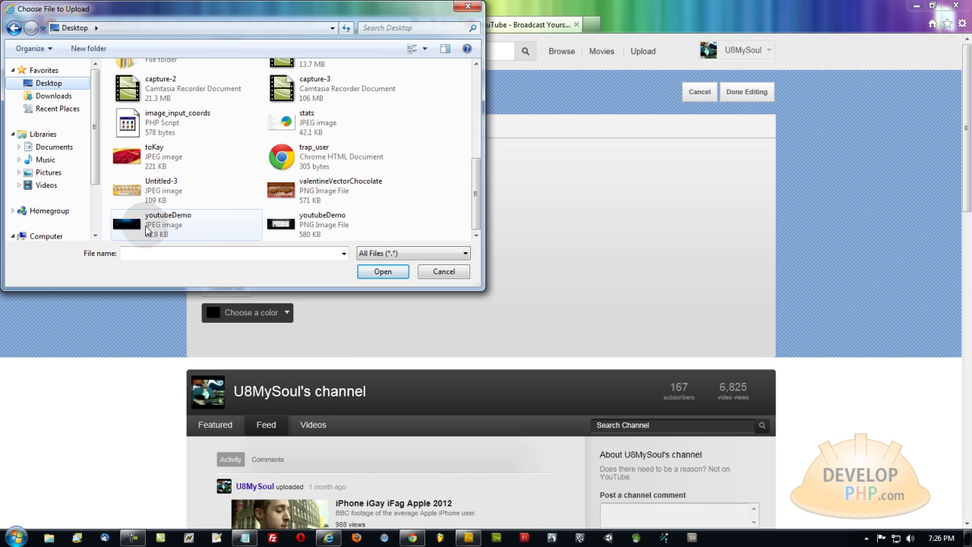
click(127, 228)
double_click(126, 229)
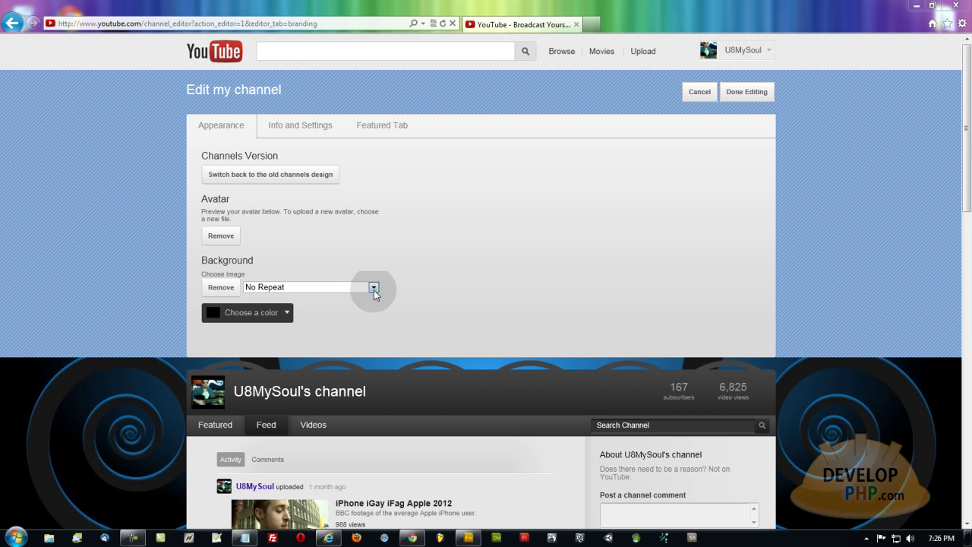
Review the background repeat options, keep No Repeat, and finish editing the channel
click(373, 287)
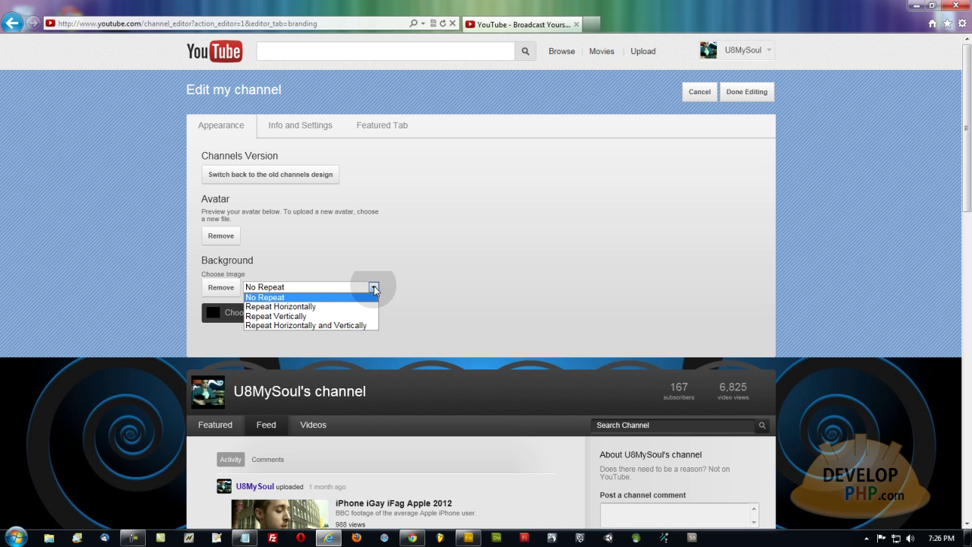
click(420, 290)
click(436, 287)
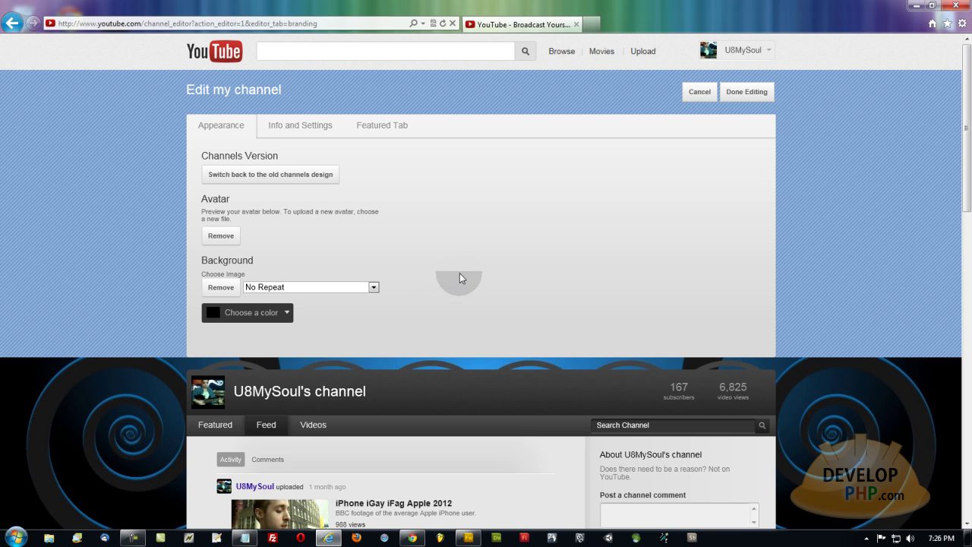
click(746, 94)
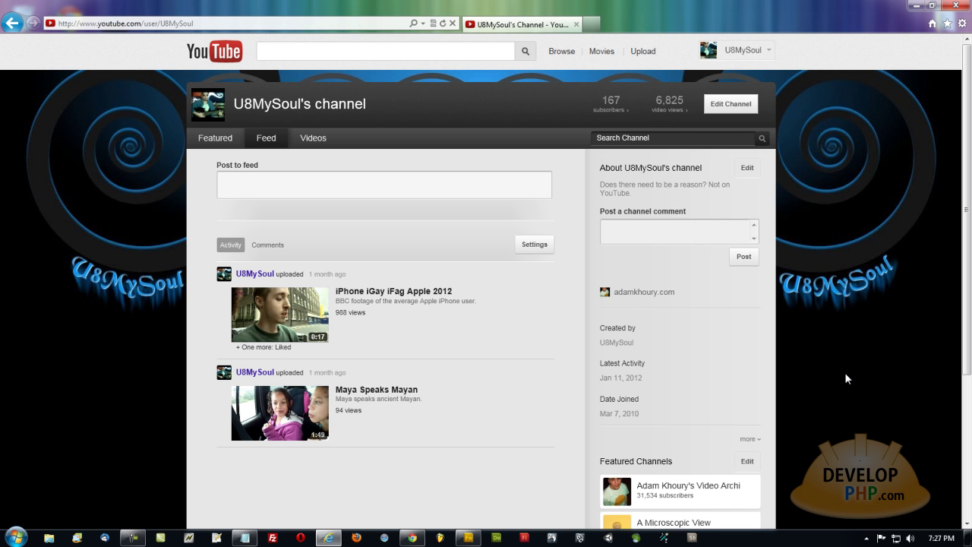
Switch to Chrome, examine the other channel's banner height and image map settings in its channel editor, and return to the U8MySoul channel
click(411, 538)
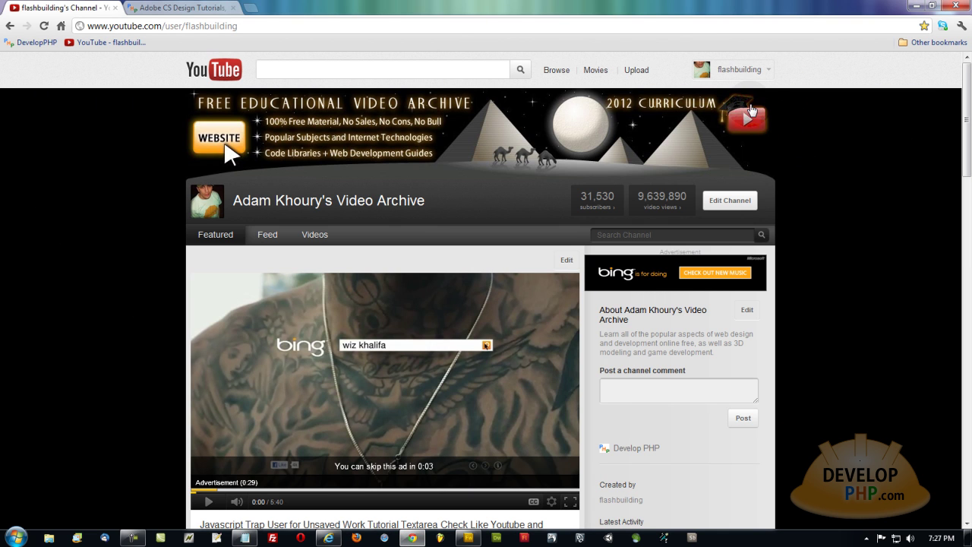
click(733, 203)
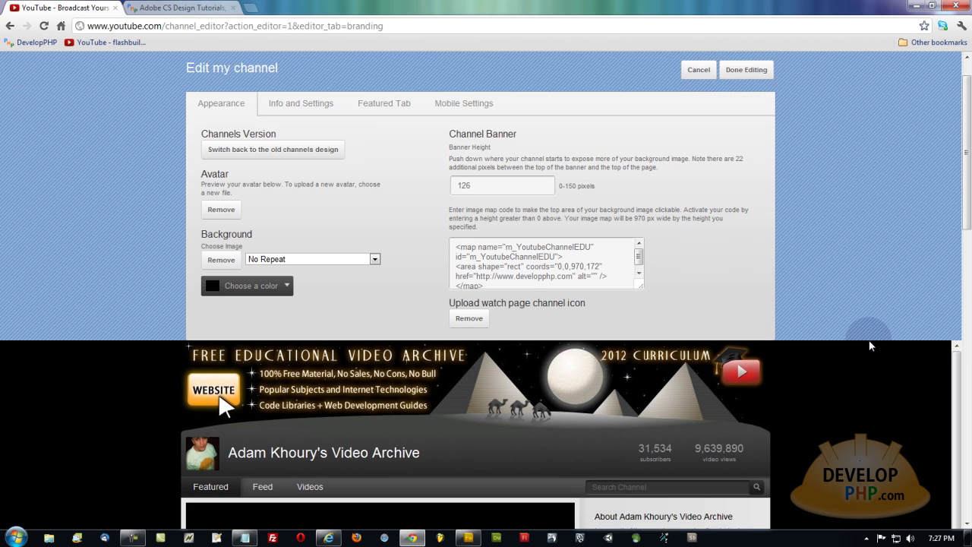
scroll(874, 462, down, 2)
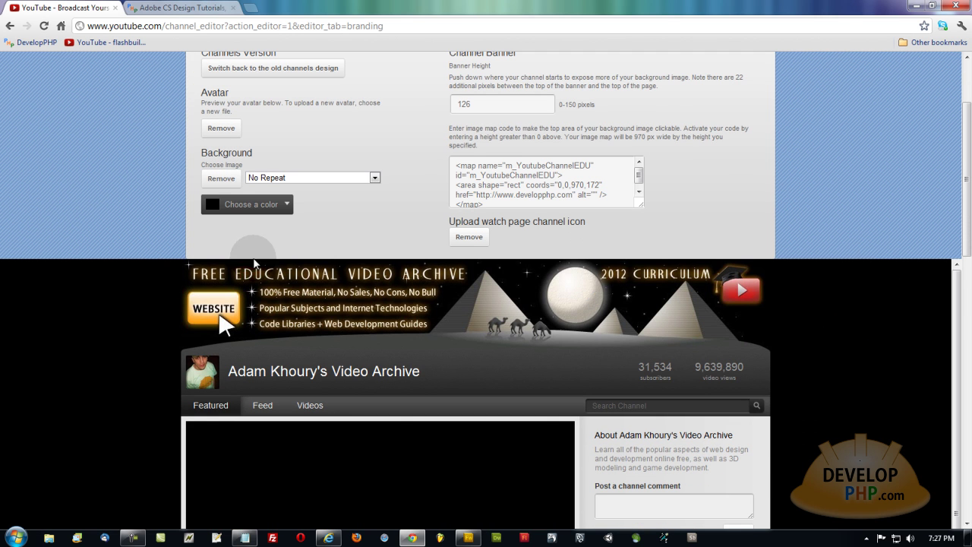
scroll(154, 328, up, 2)
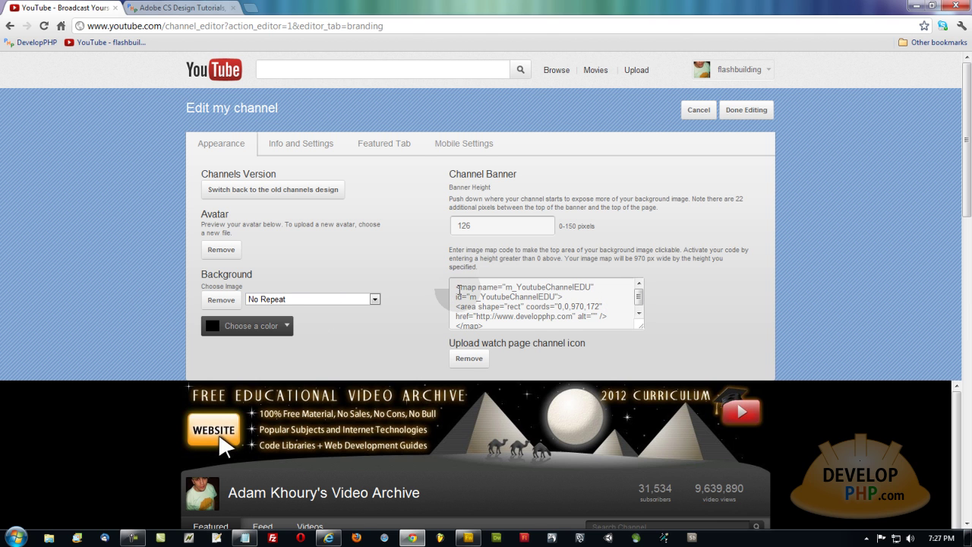
scroll(461, 290, down, 1)
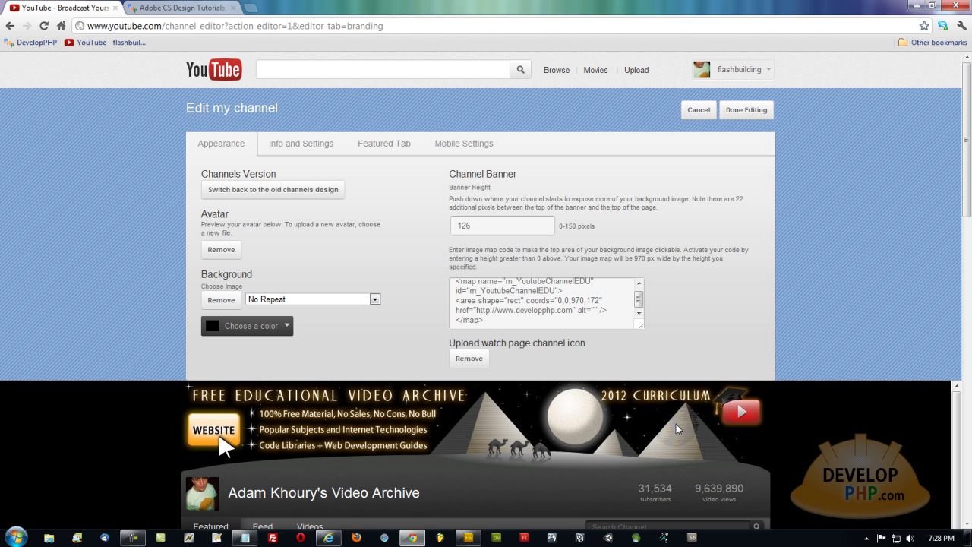
click(524, 298)
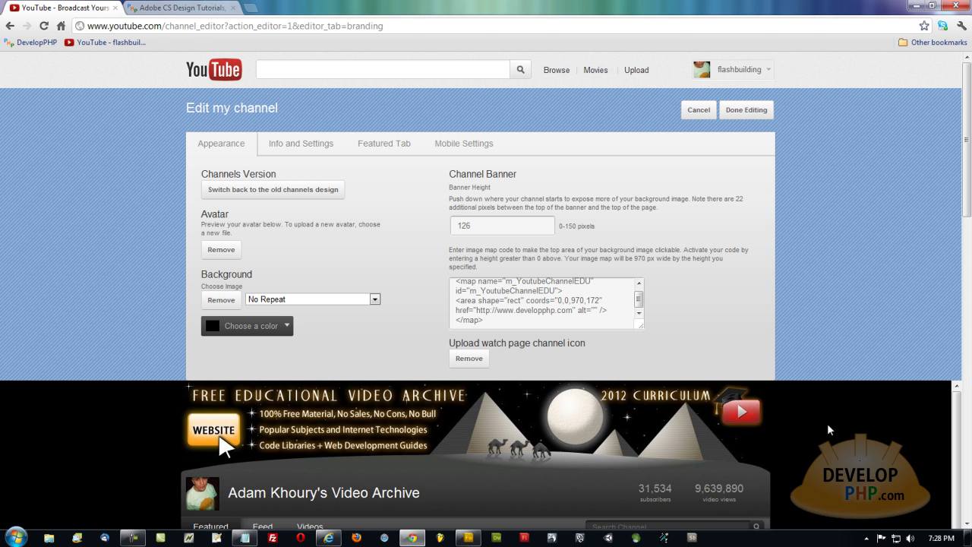
click(367, 347)
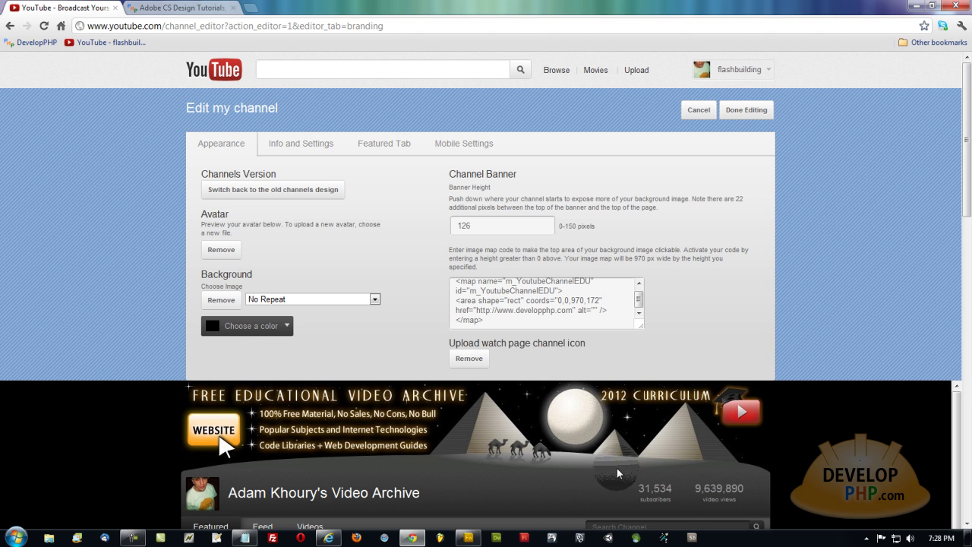
click(547, 361)
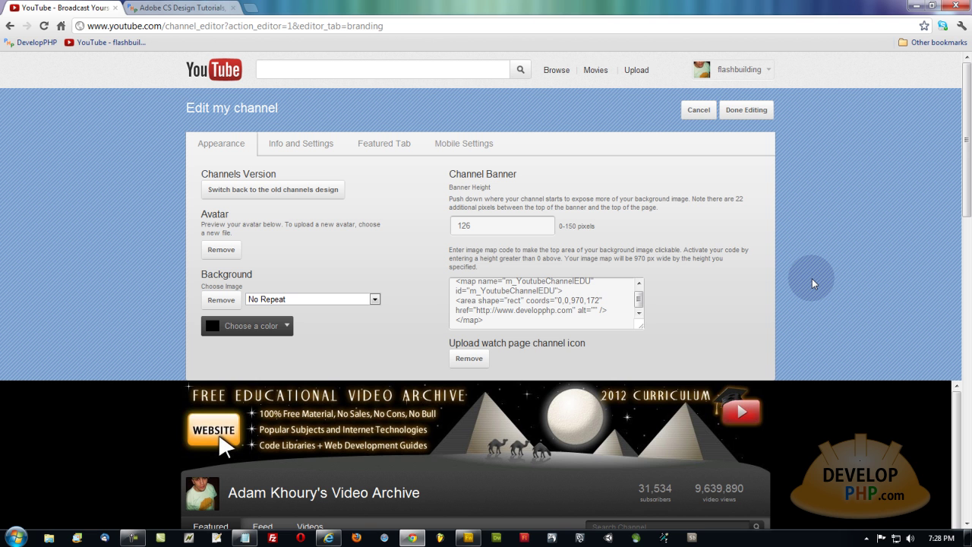
key(alt+Tab)
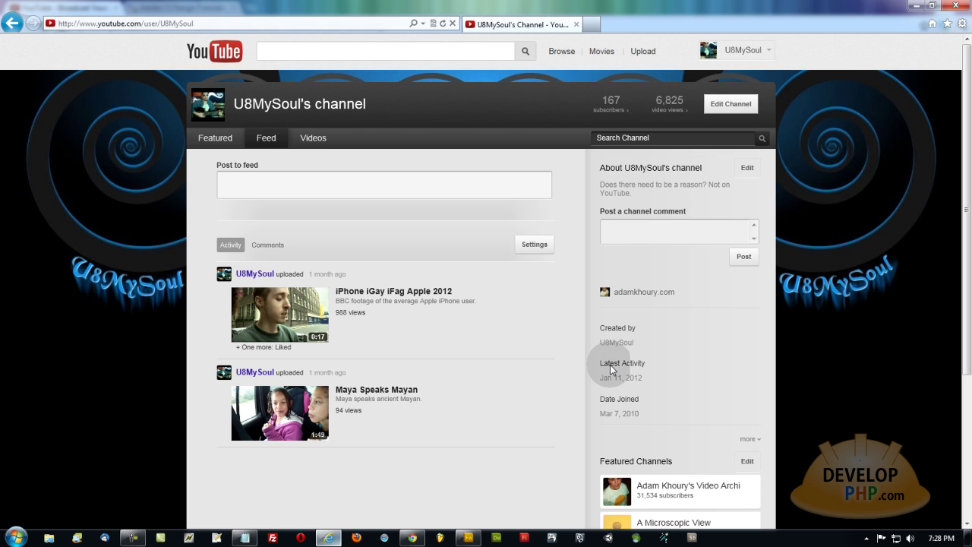